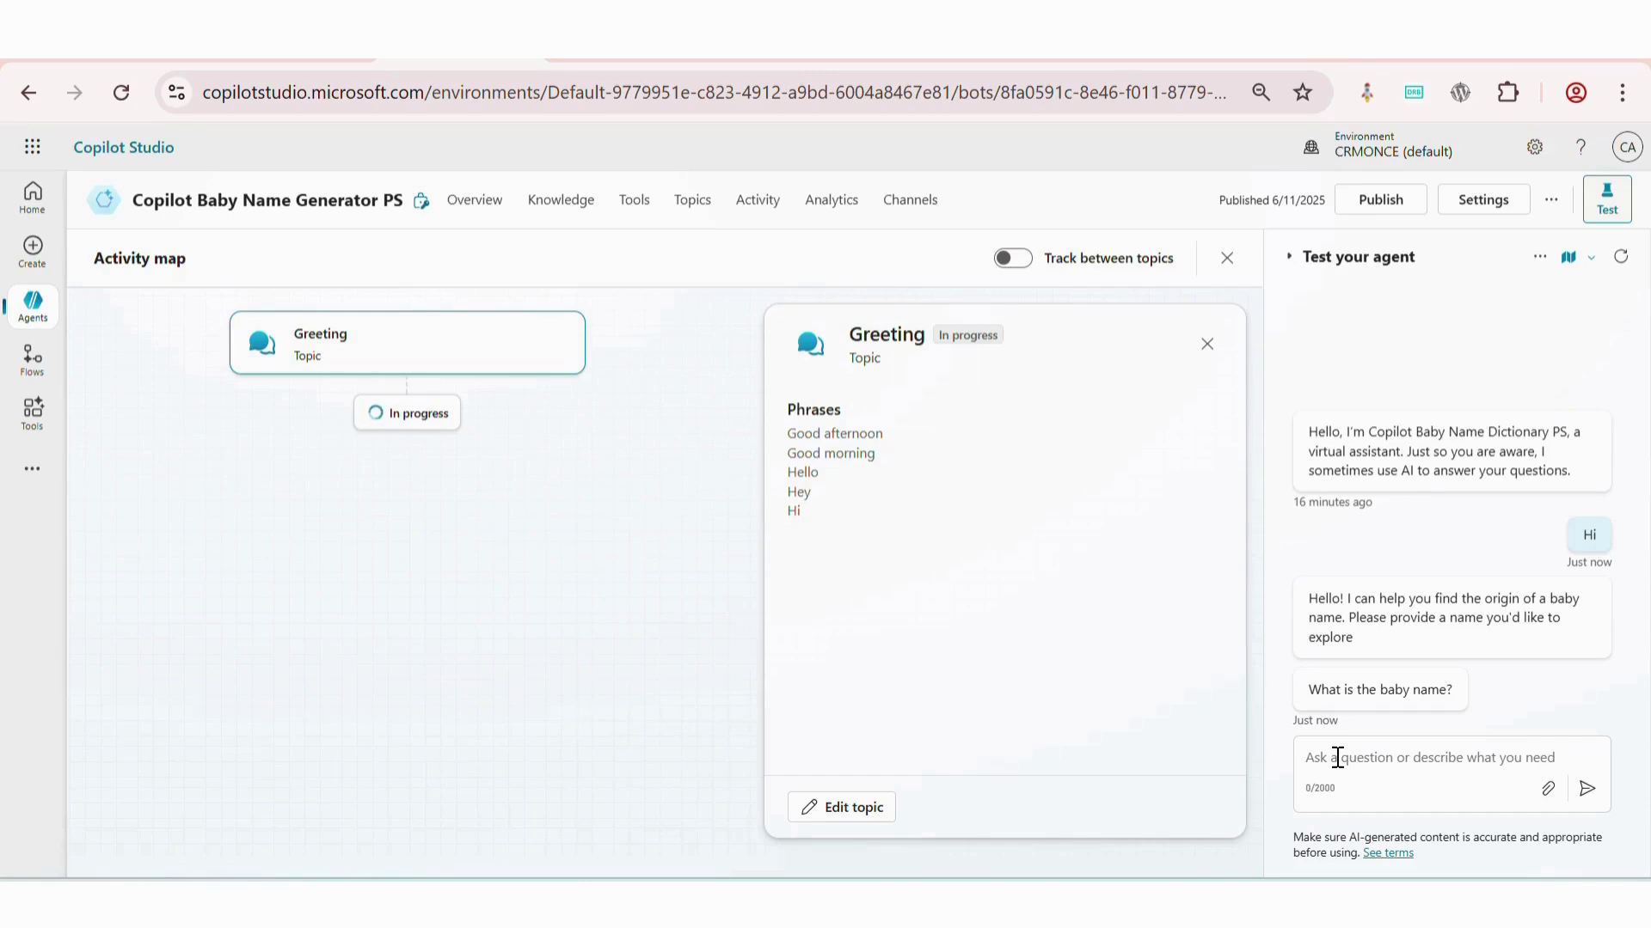
Step: Answer the test agent's baby name question with "Alyssa" and send it
click(1338, 757)
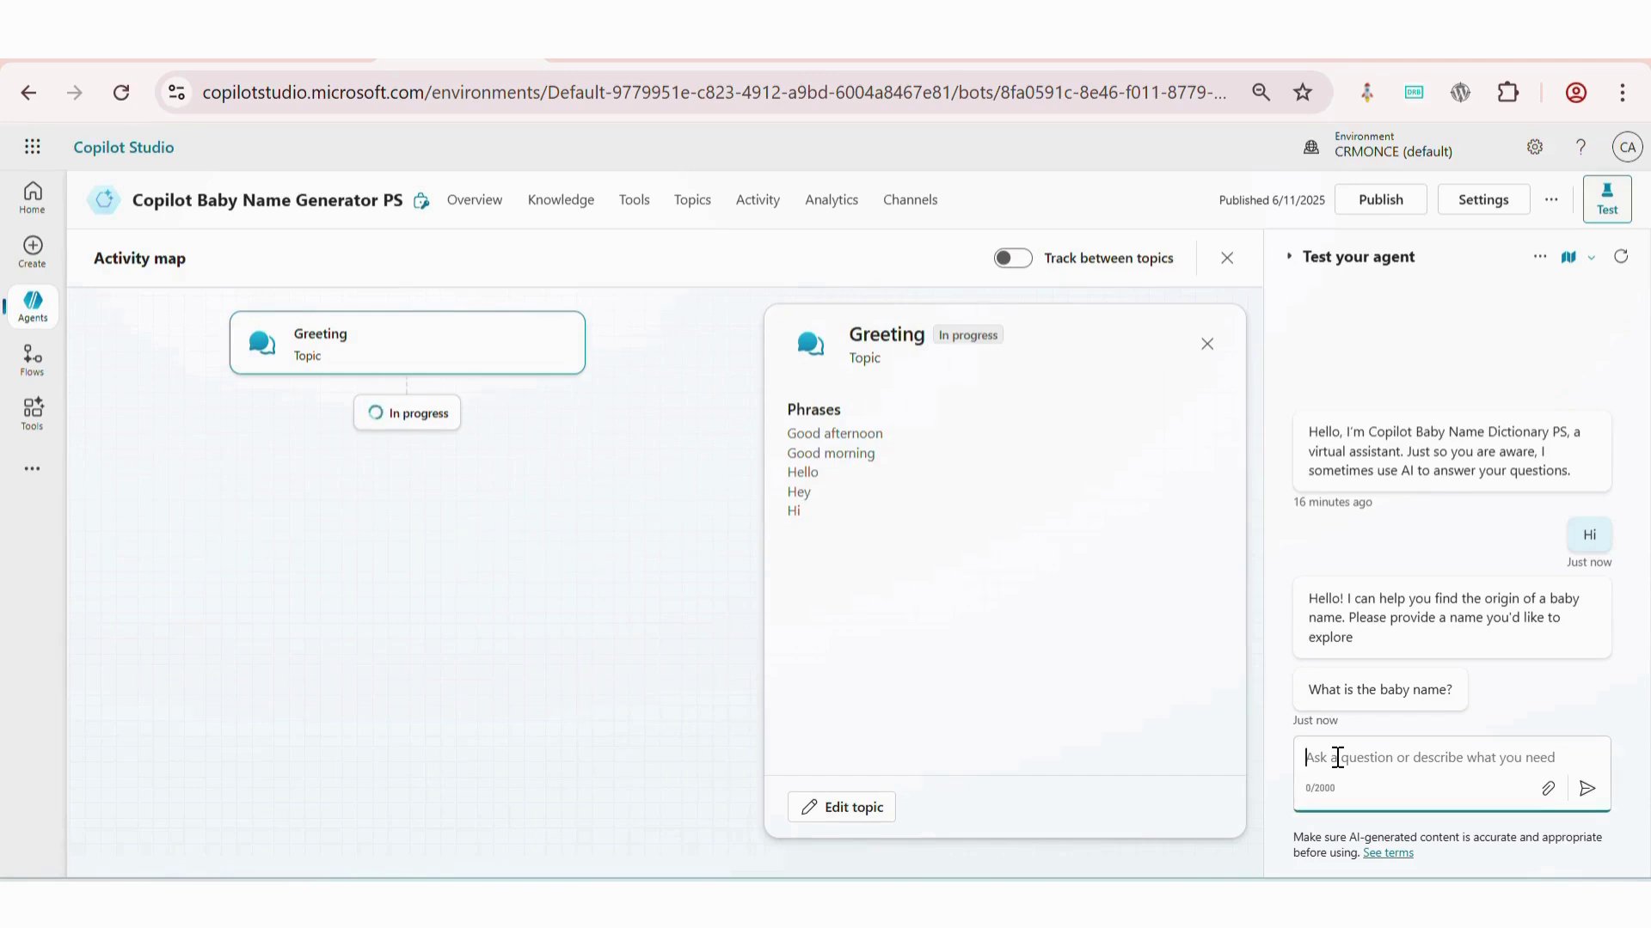
text(A)
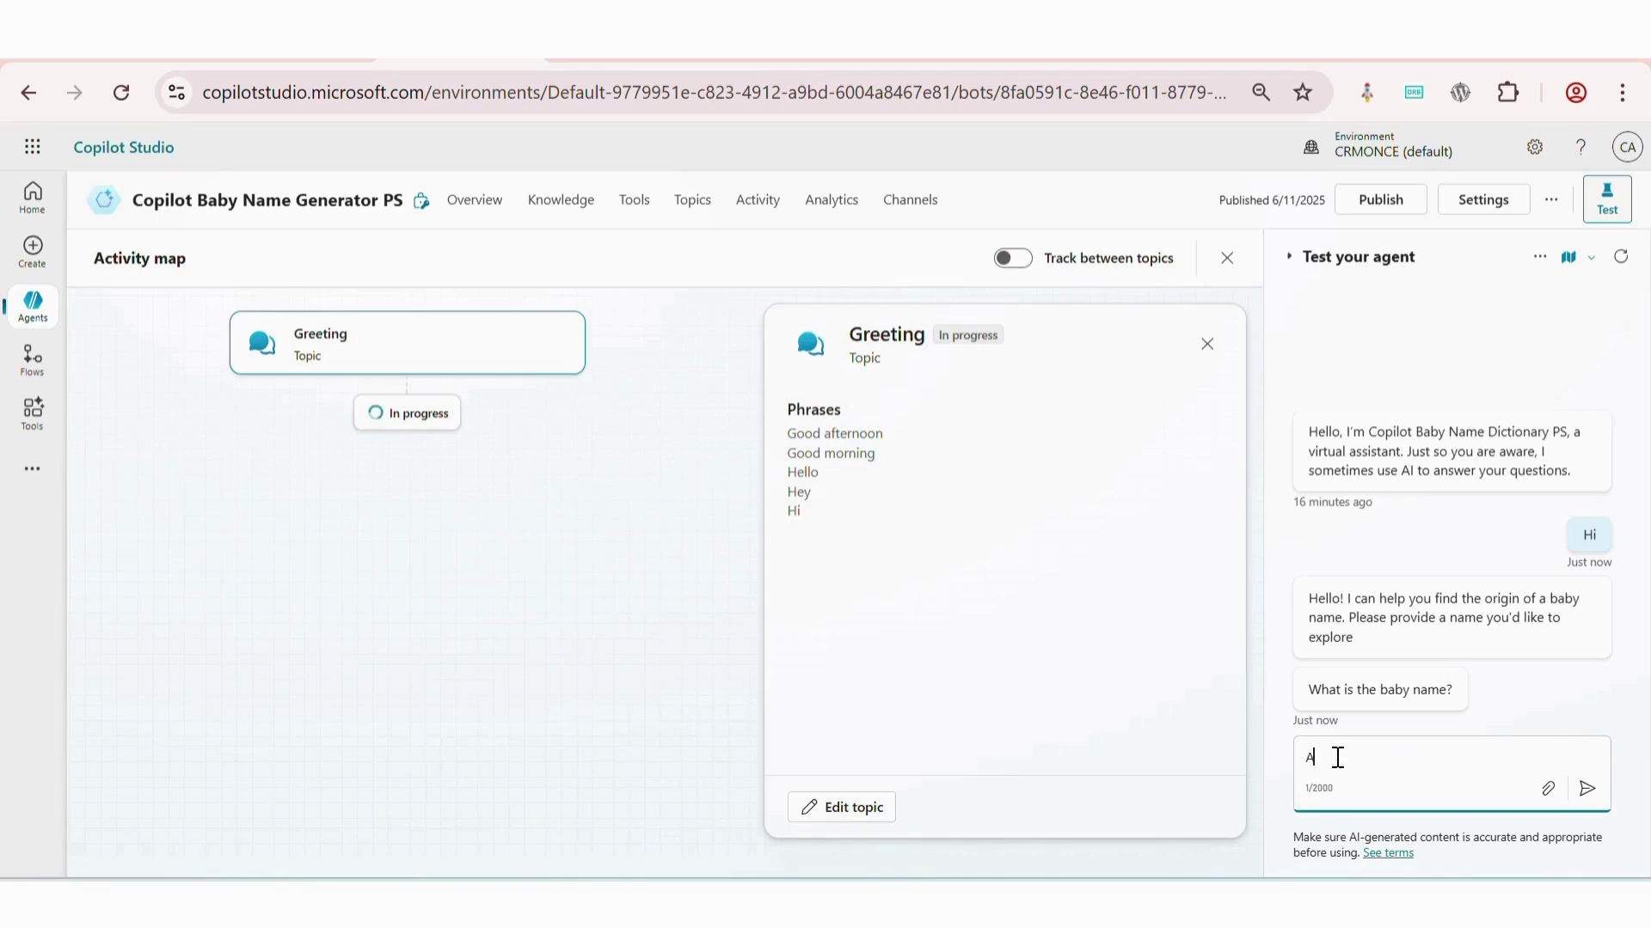
text(lyssa)
key(Return)
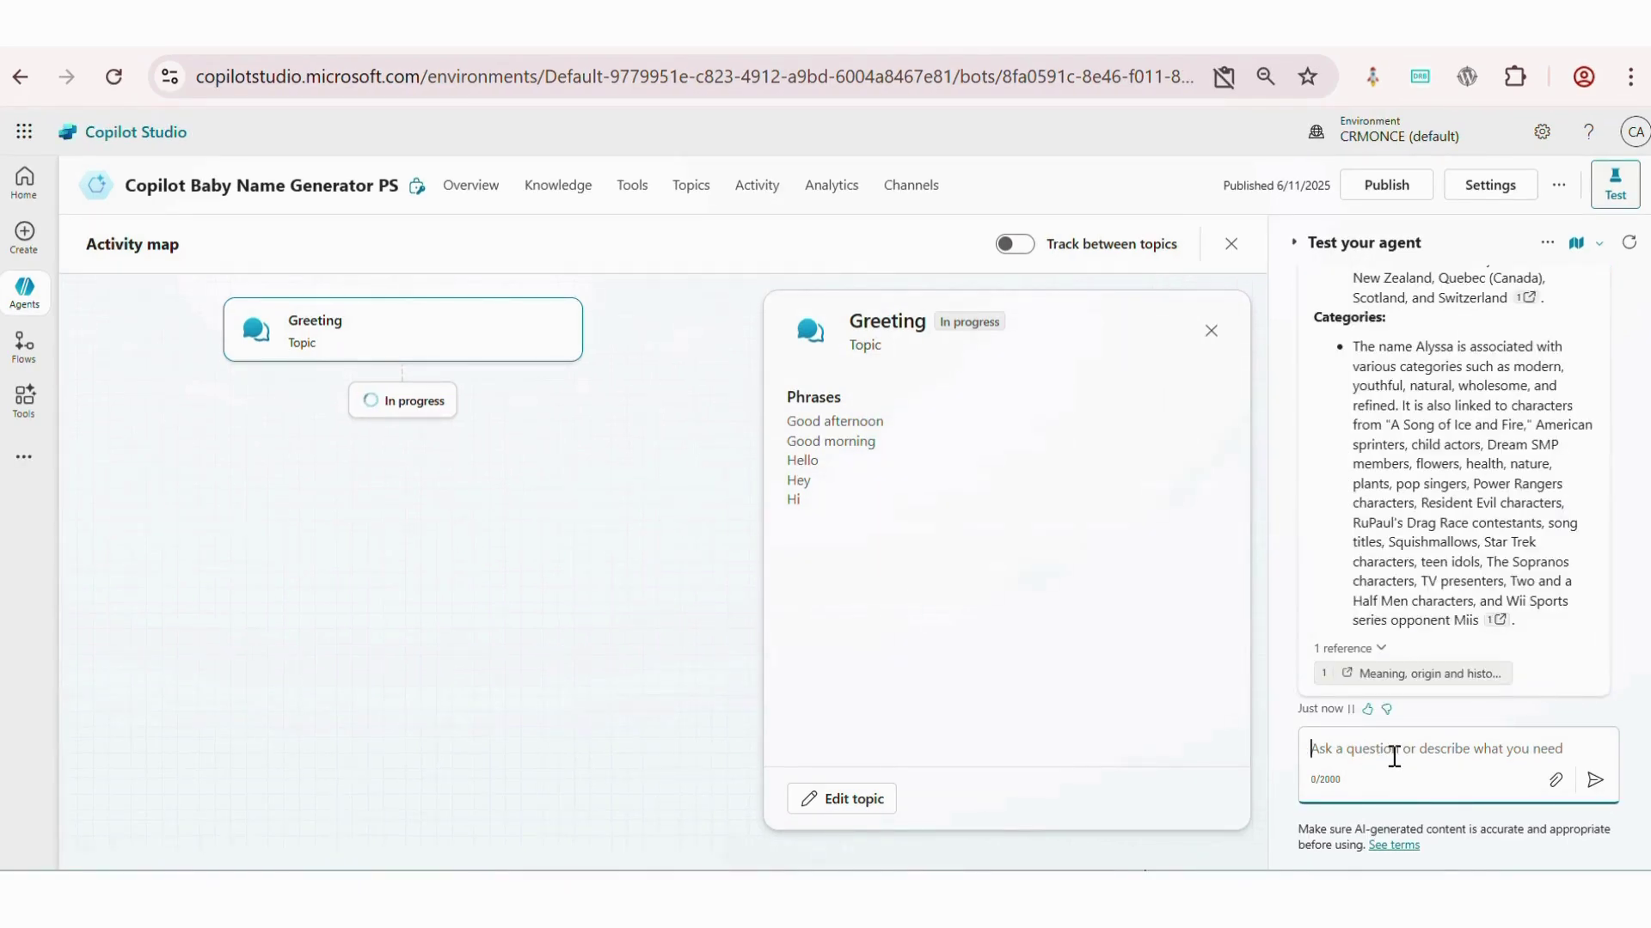
Step: Read through the agent's reply about the name, covering its meaning and history, popularity, categories and reference
scroll(1431, 545, up, 3)
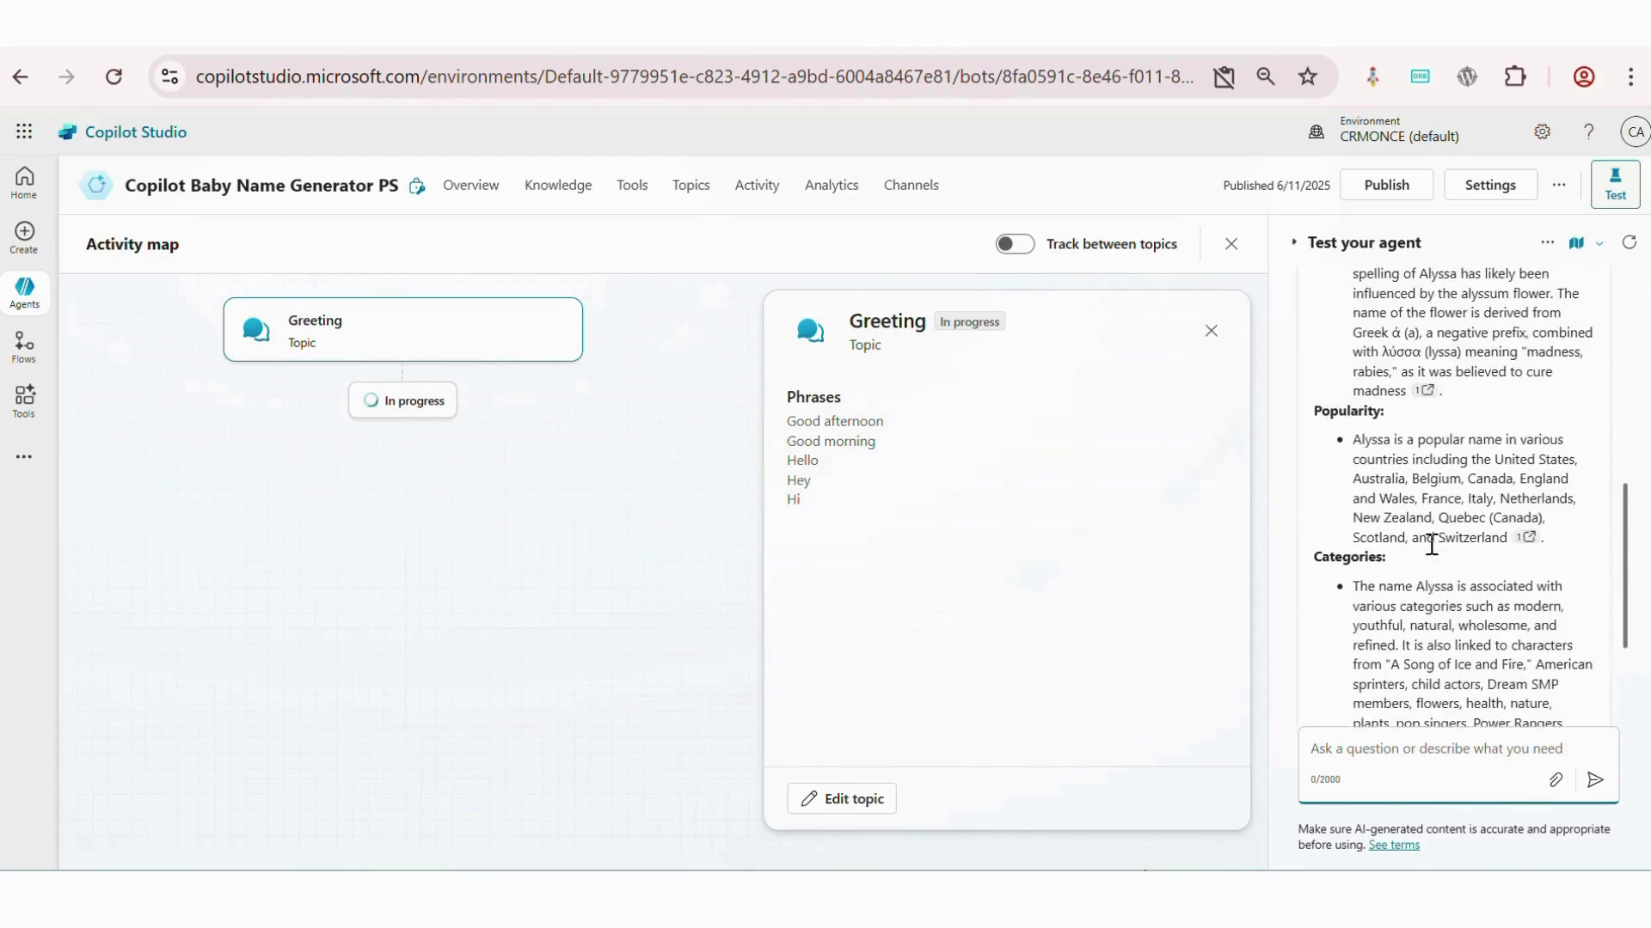
scroll(1431, 545, up, 3)
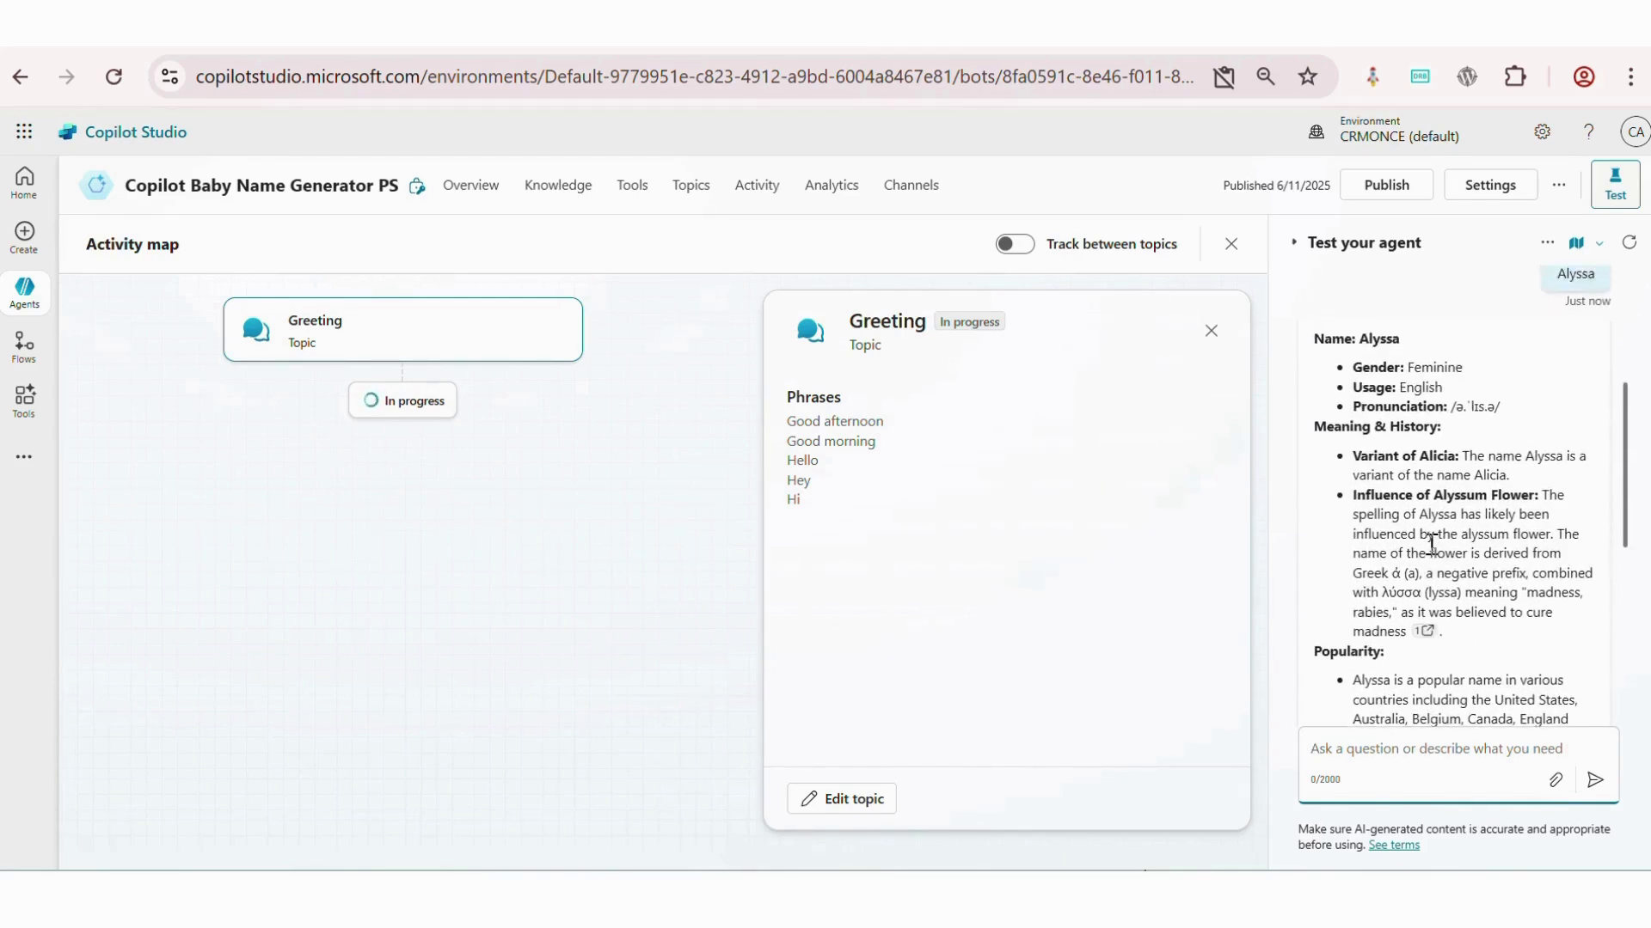
scroll(1431, 545, up, 1)
scroll(1462, 533, down, 1)
scroll(1526, 490, down, 2)
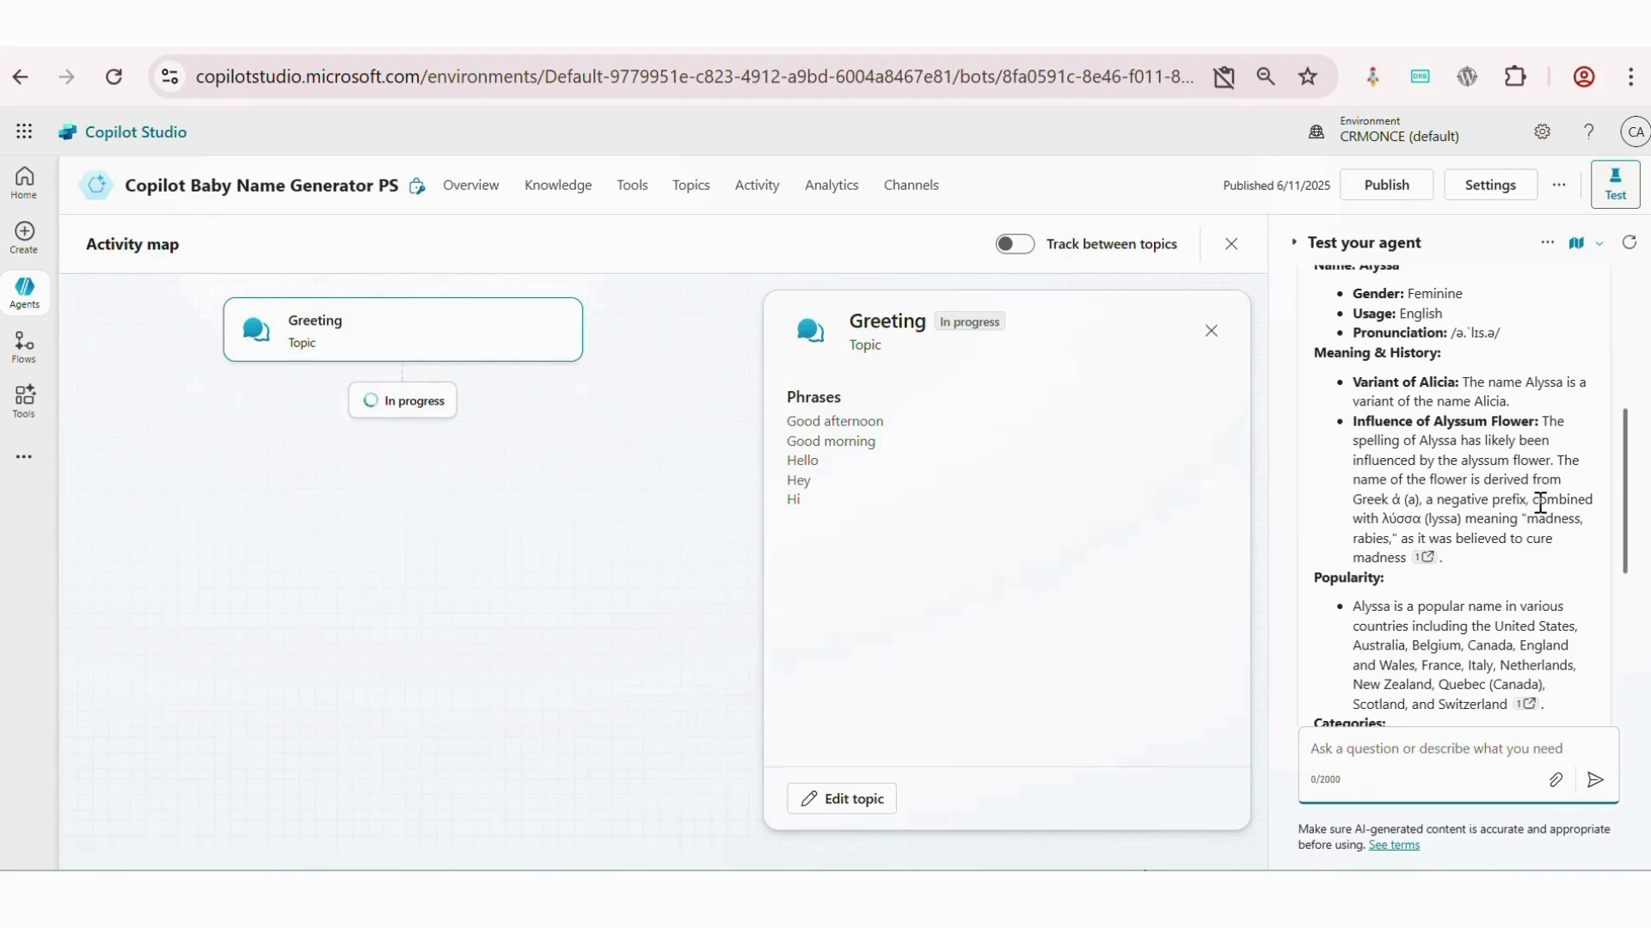
scroll(1540, 503, down, 2)
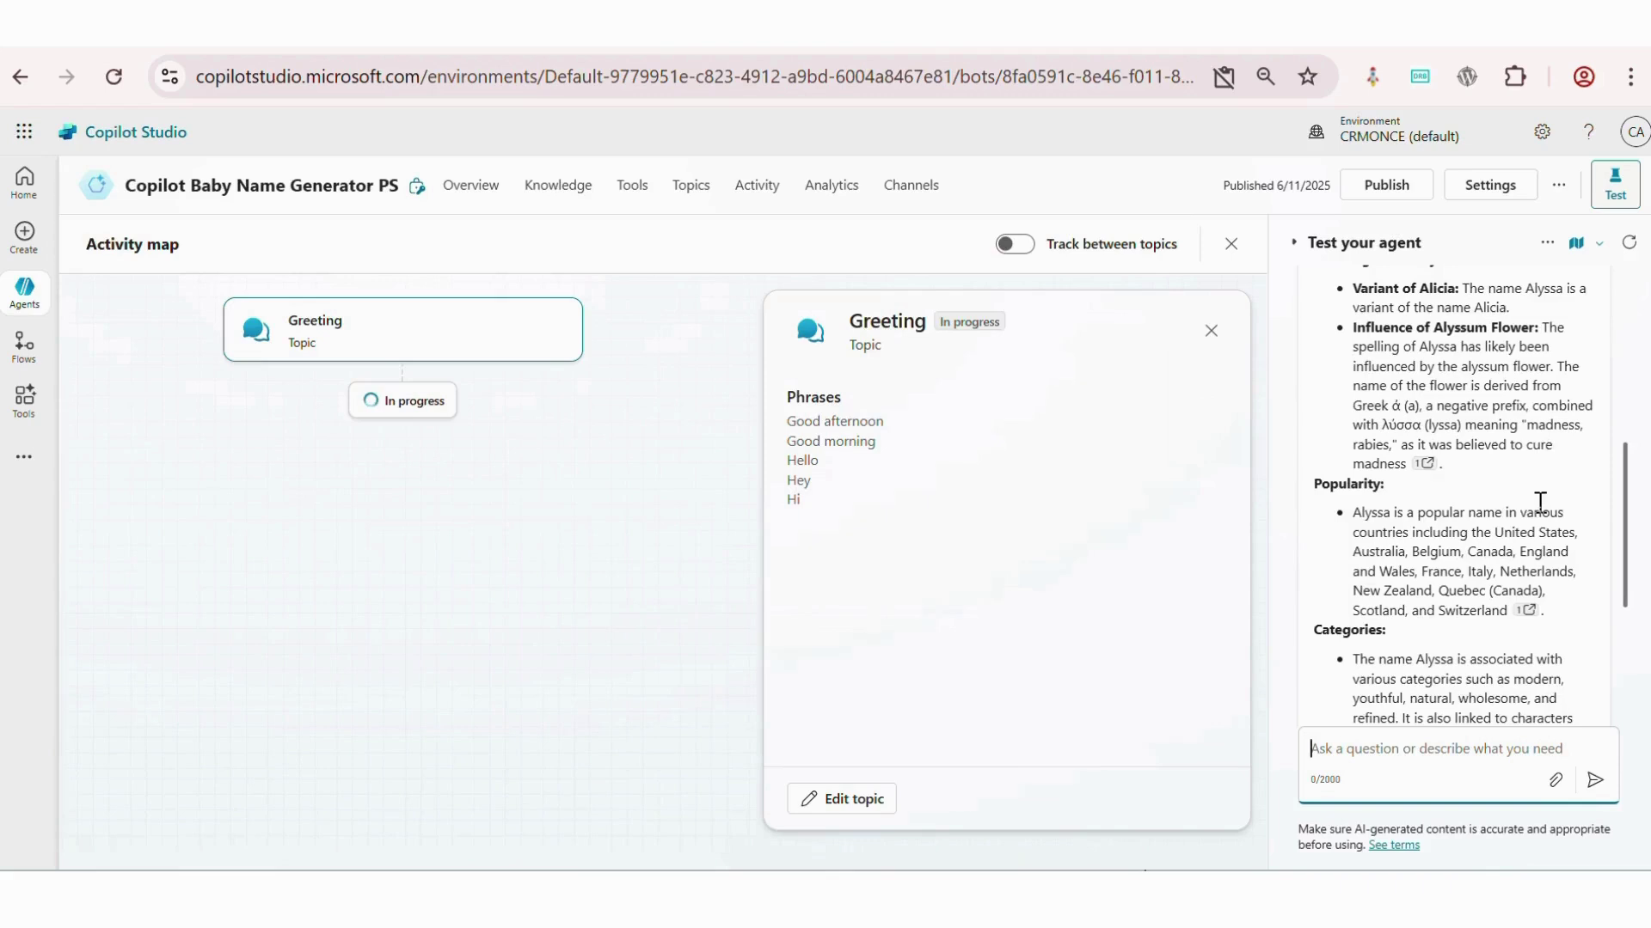
scroll(1540, 503, down, 3)
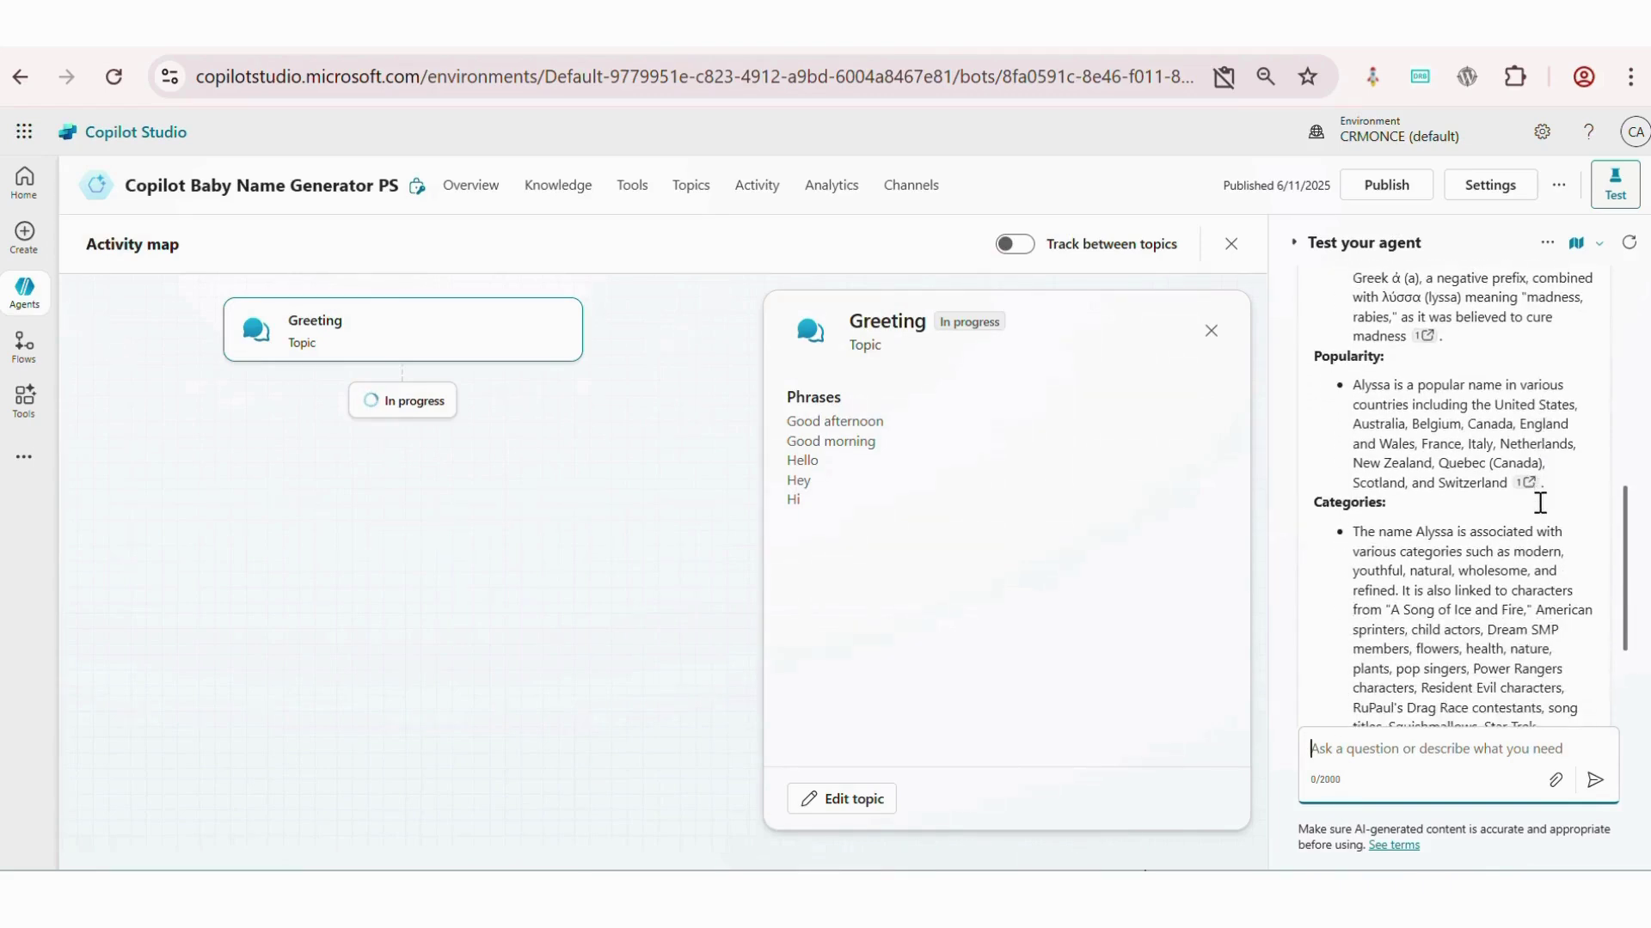
scroll(1539, 505, down, 3)
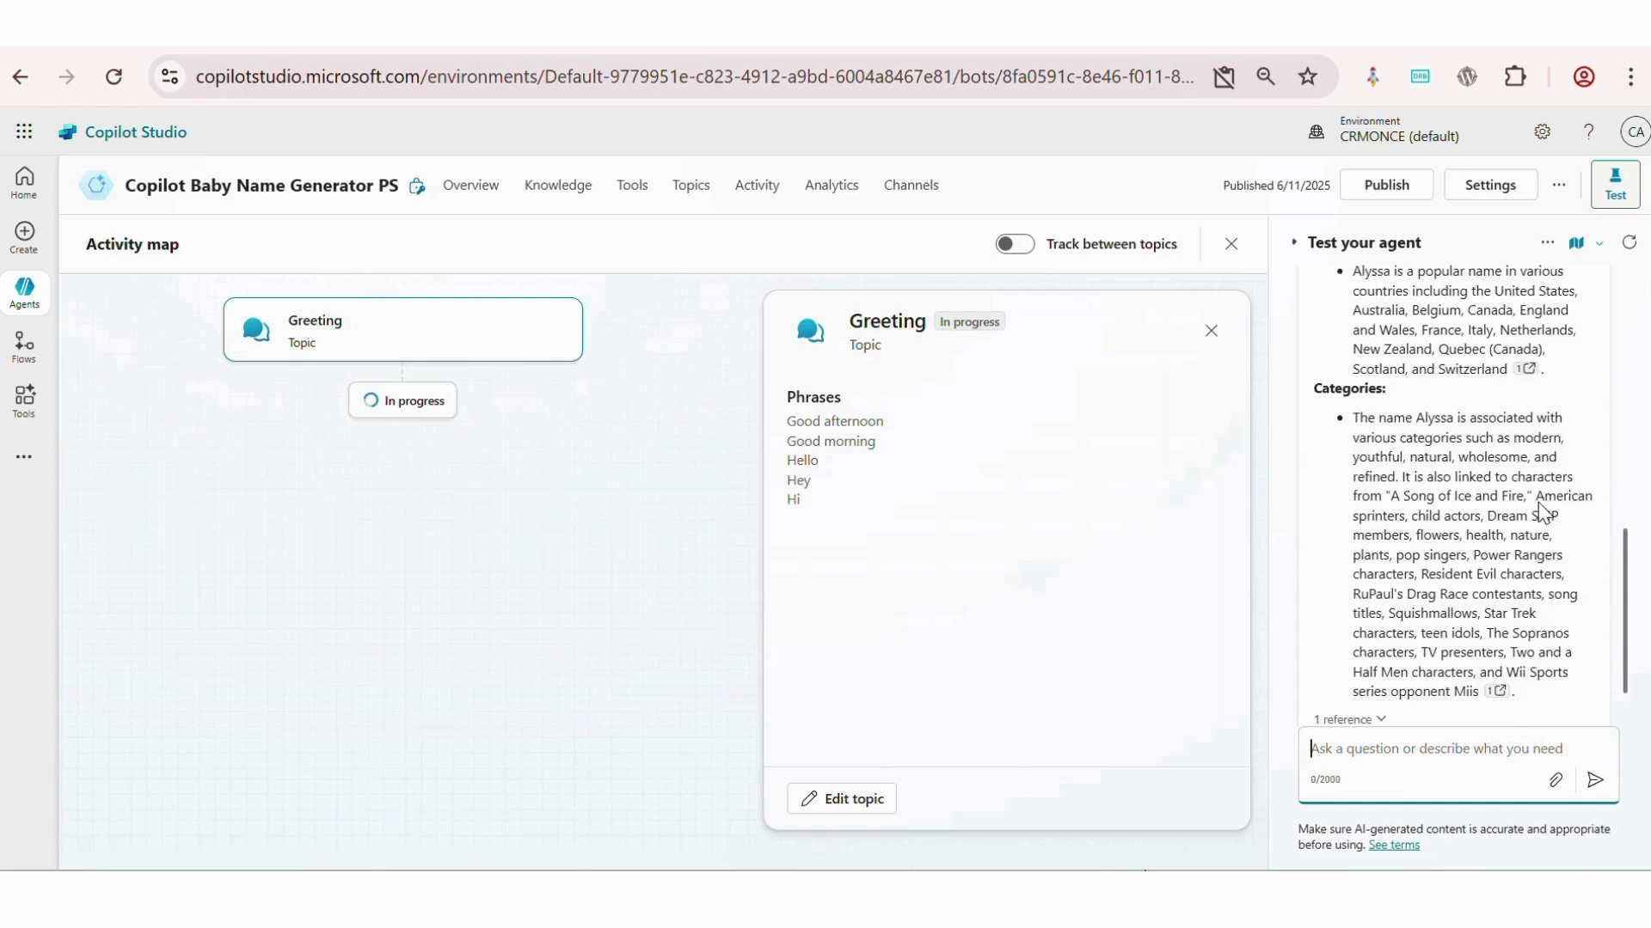
scroll(1539, 505, down, 1)
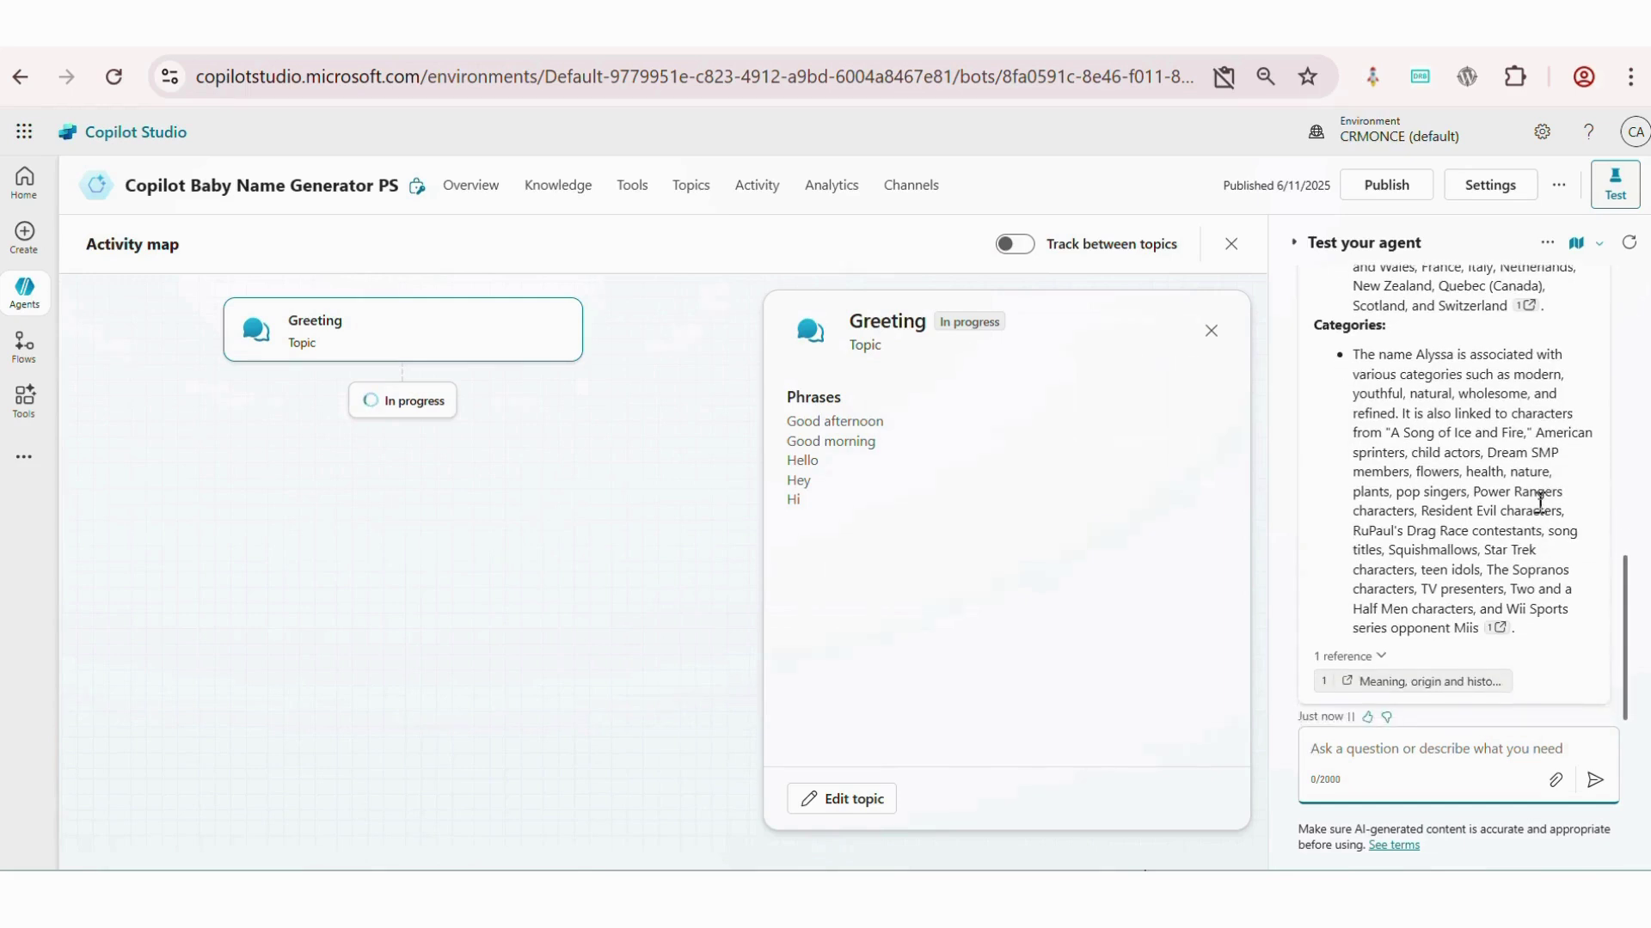
scroll(1540, 503, down, 1)
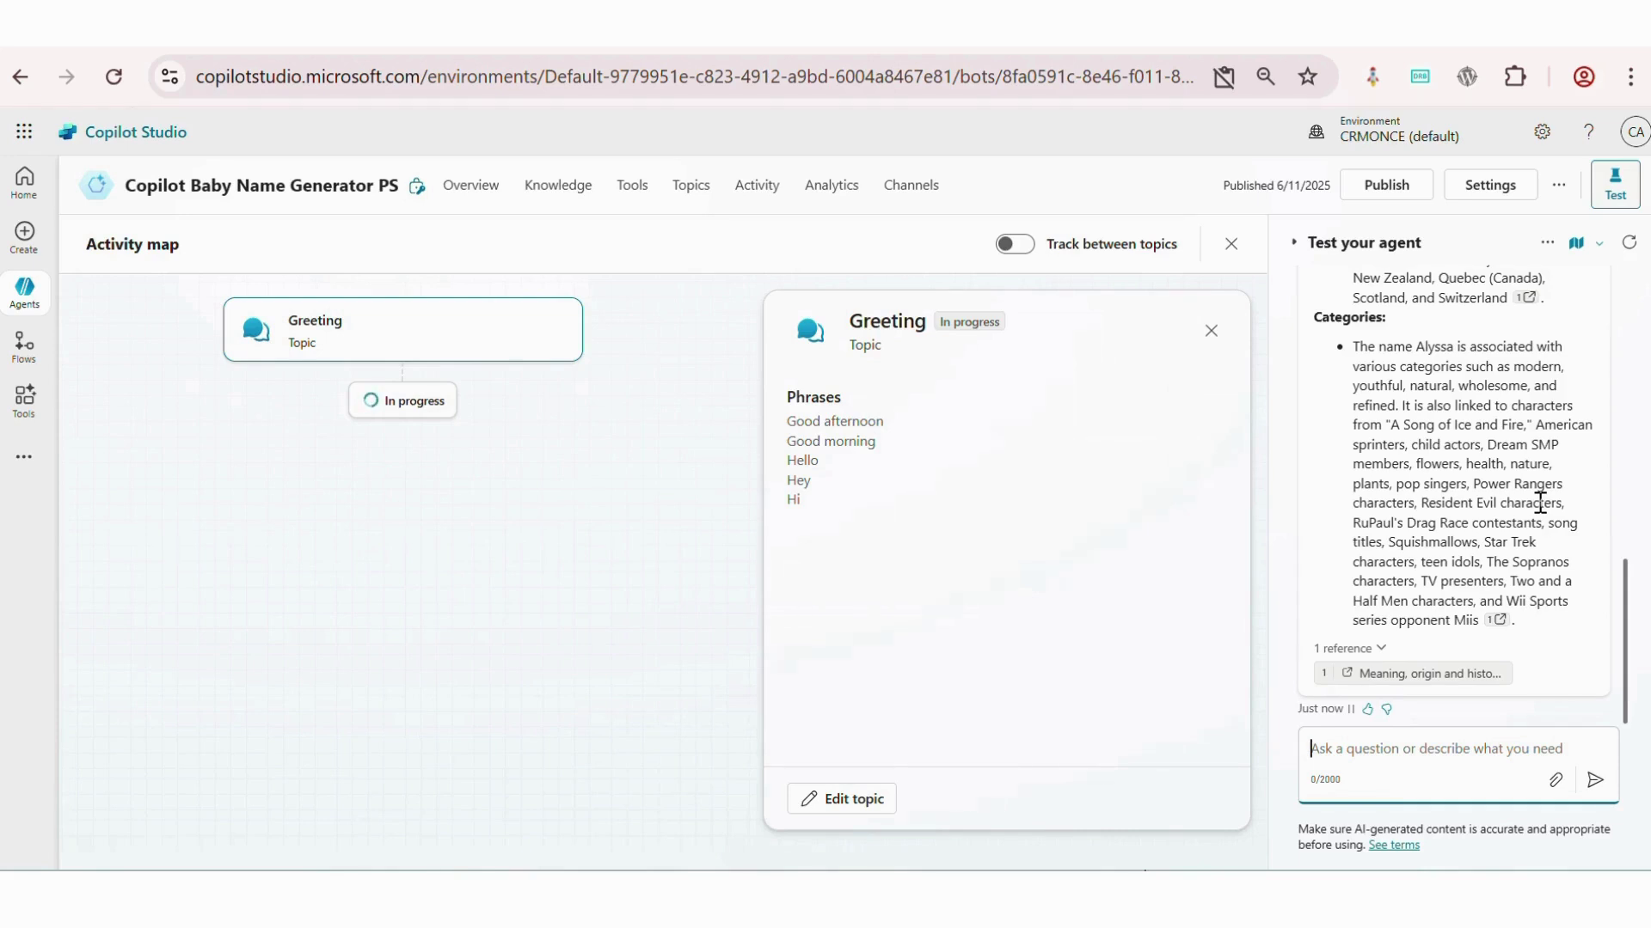
scroll(1539, 503, up, 3)
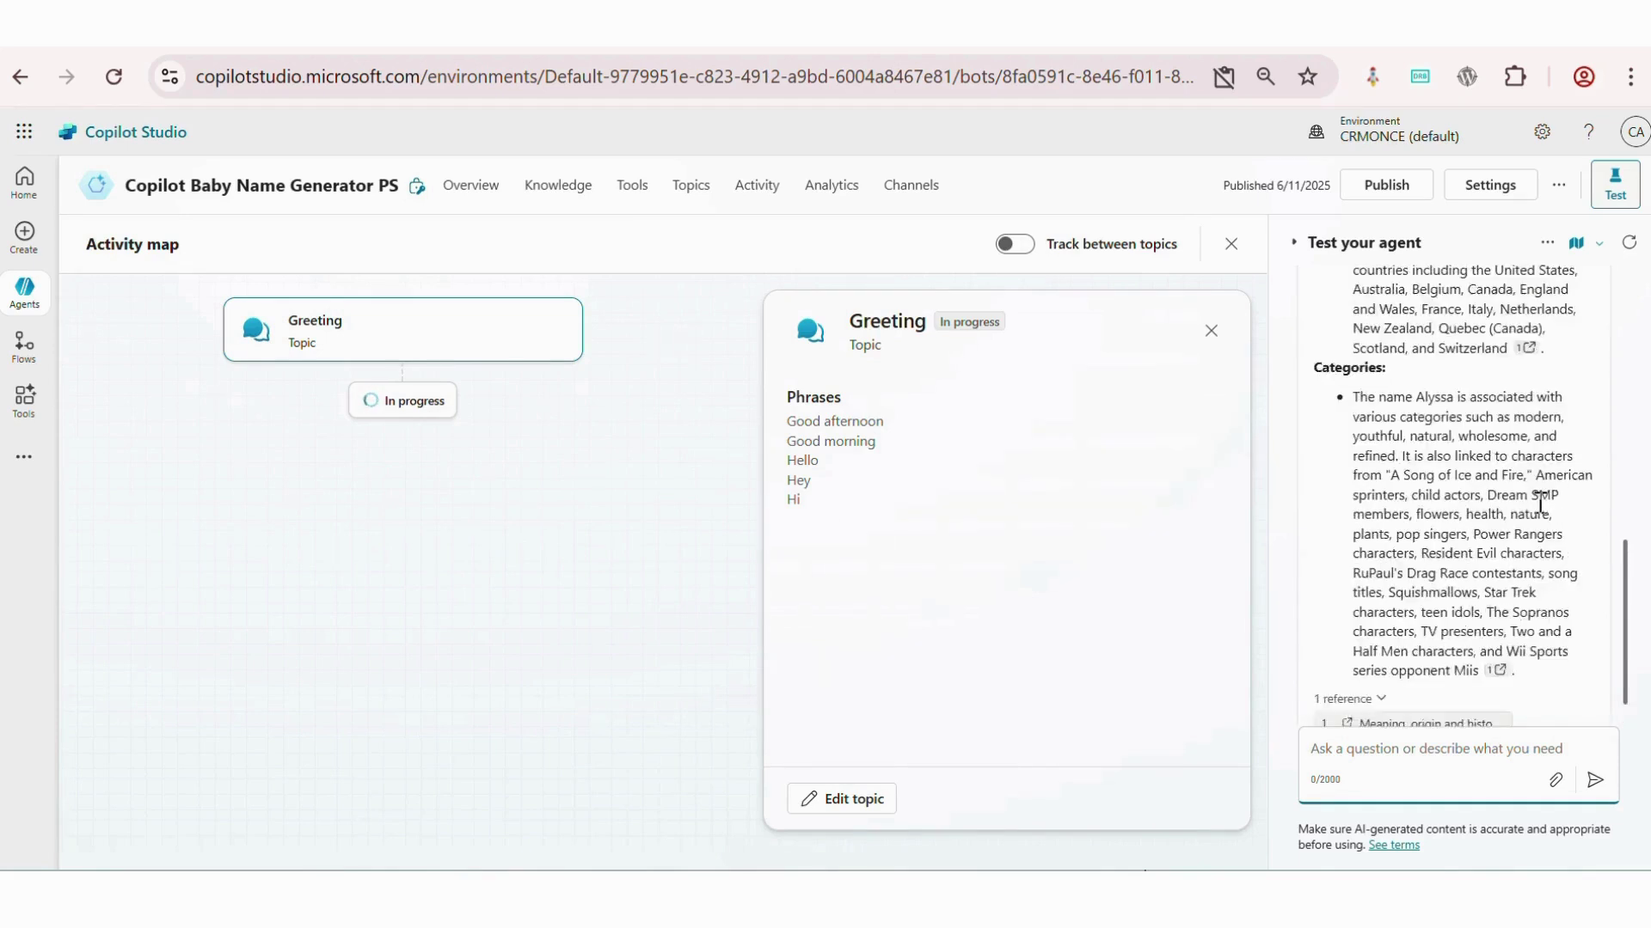
scroll(1540, 503, up, 1)
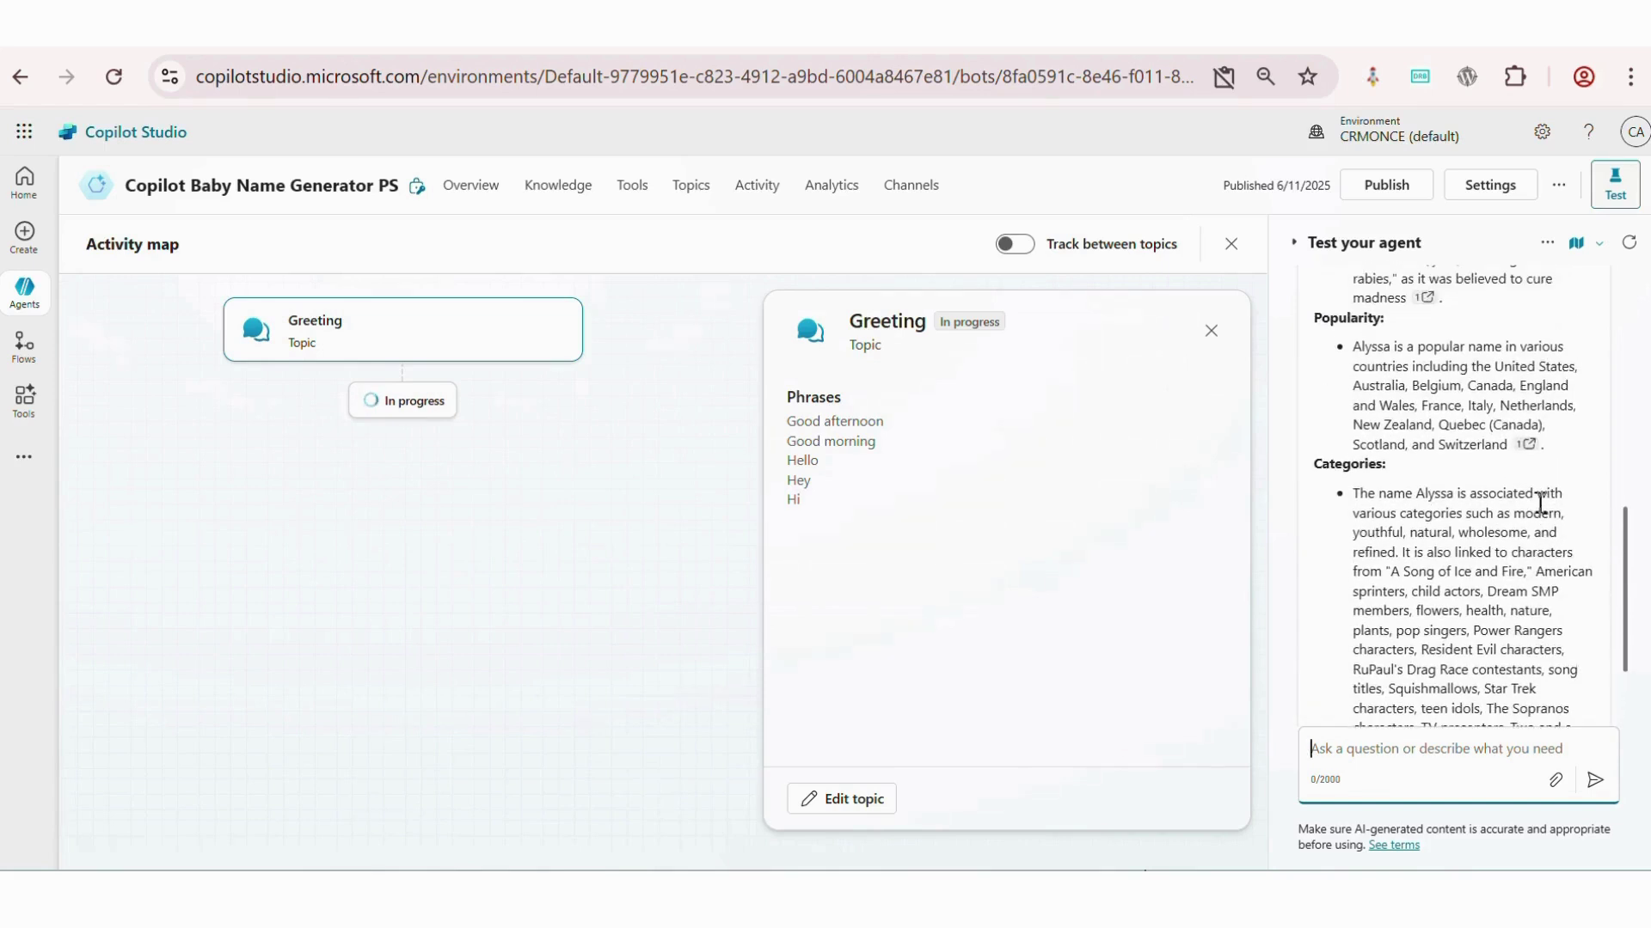
scroll(1539, 503, down, 3)
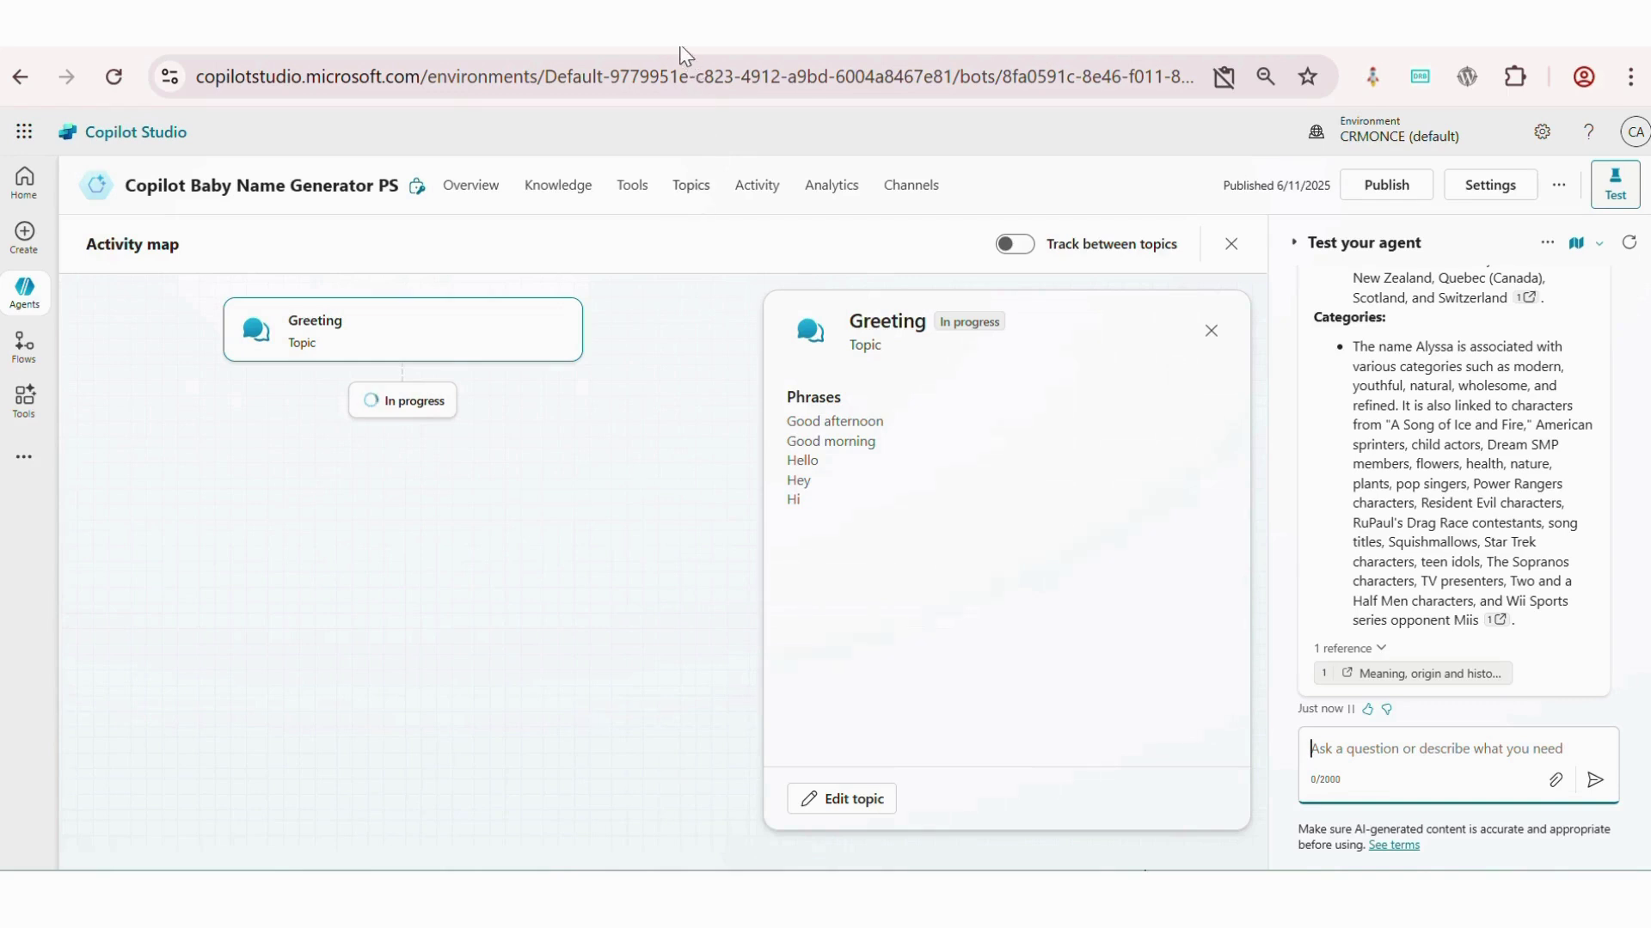
Step: Review the agent's topics, showing the system topics and returning to the custom ones
click(707, 205)
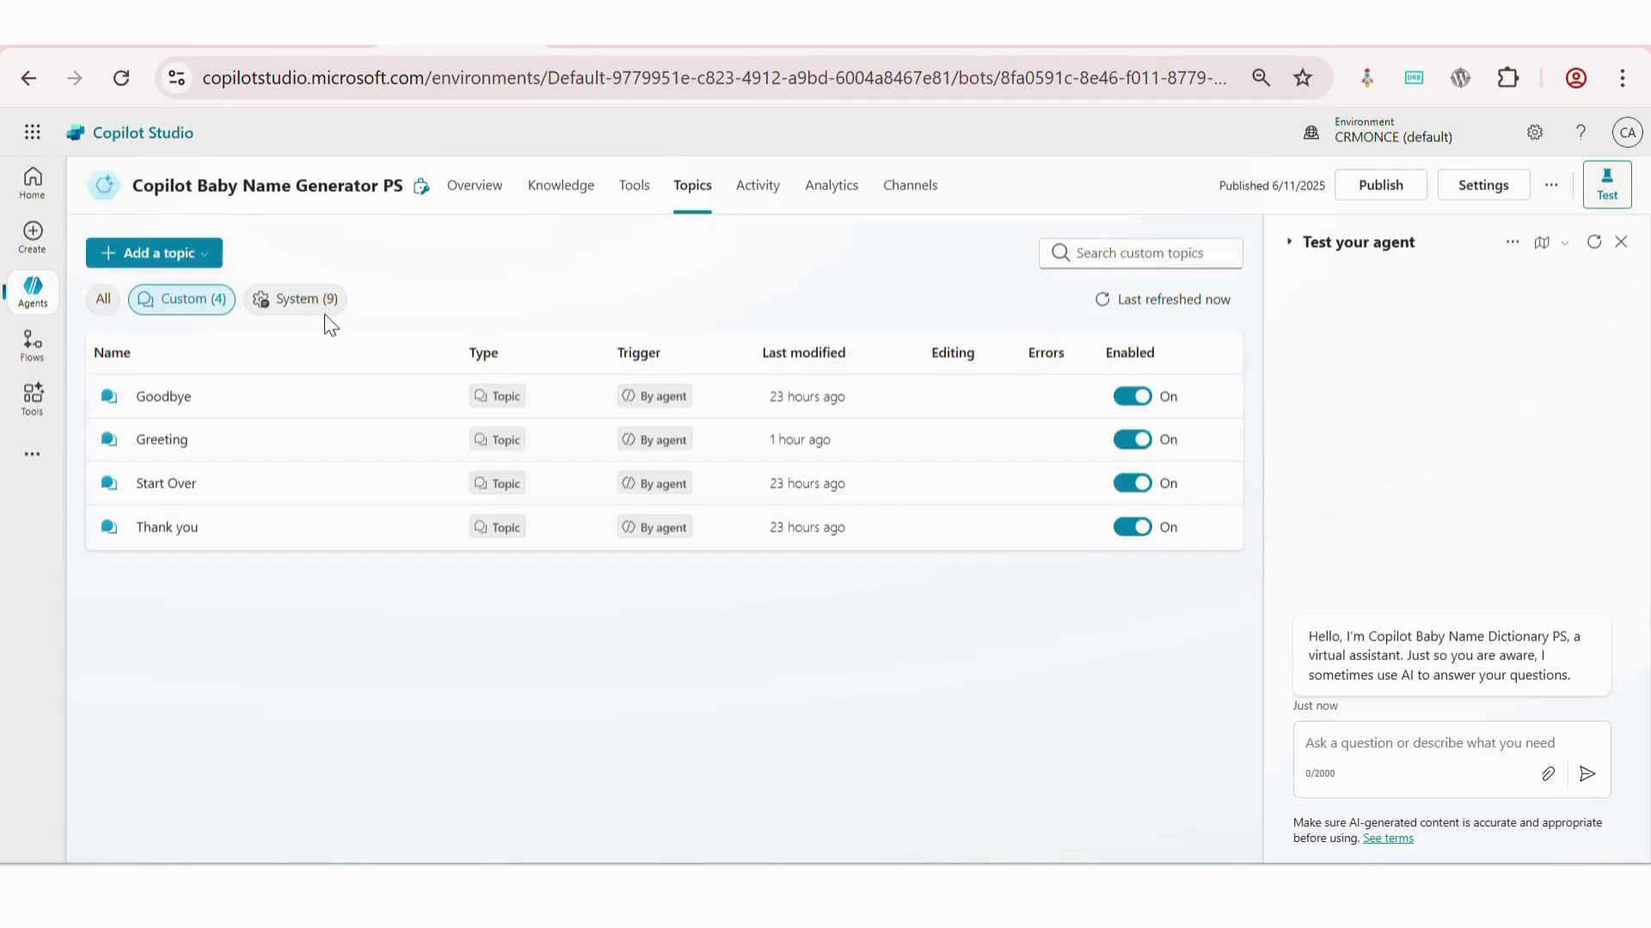
click(318, 303)
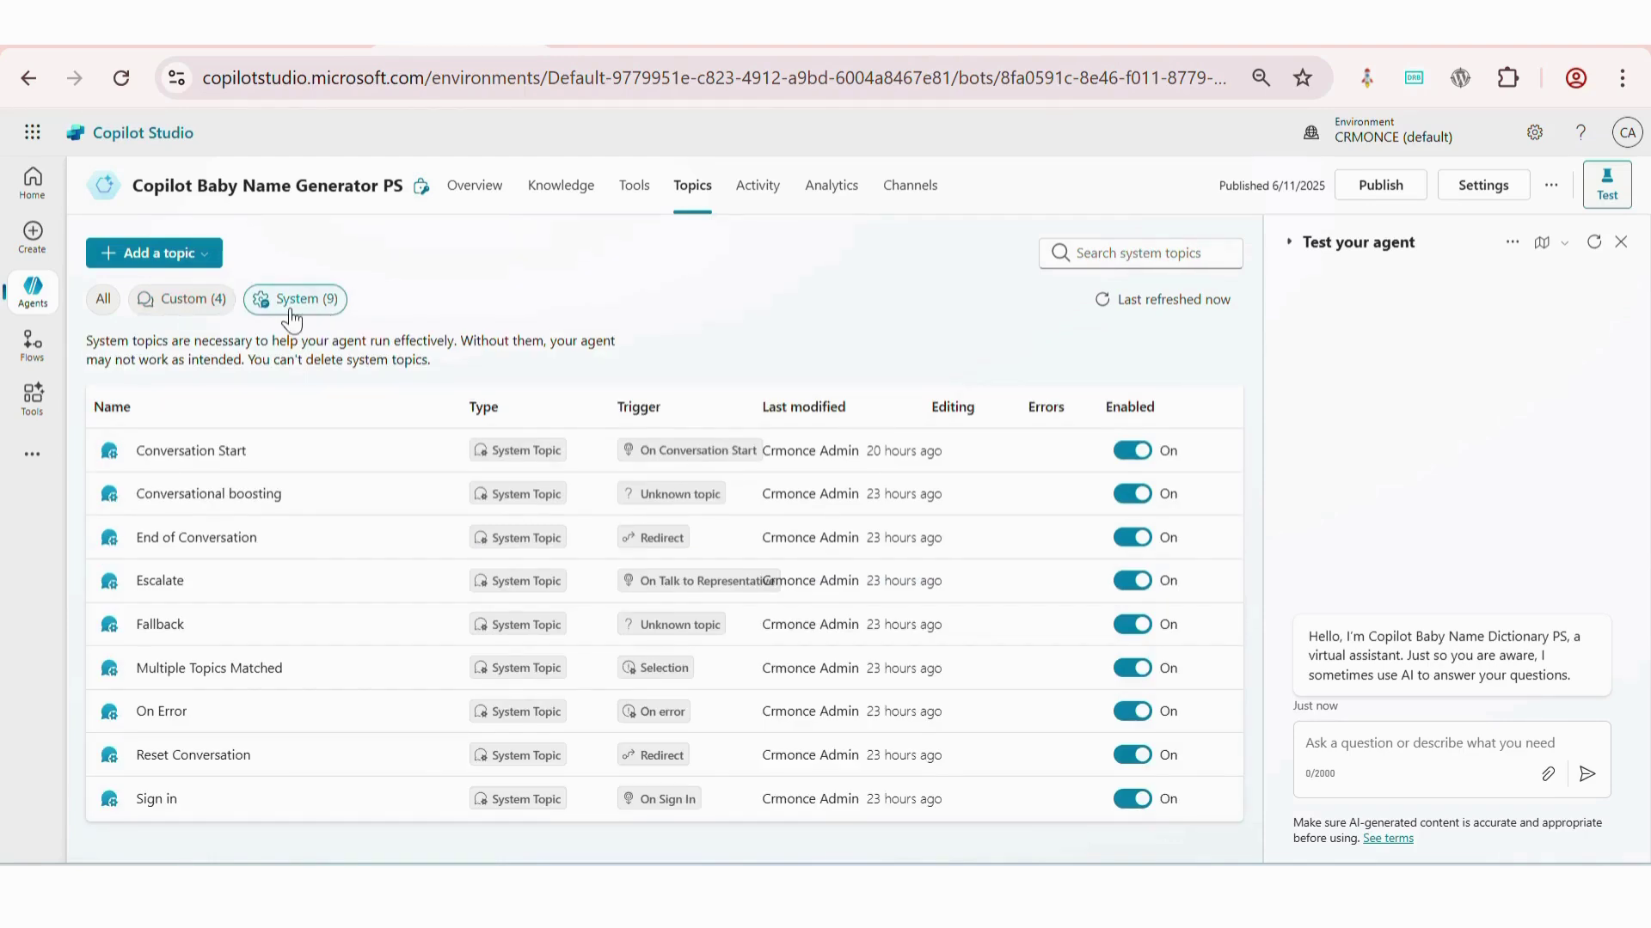
click(200, 310)
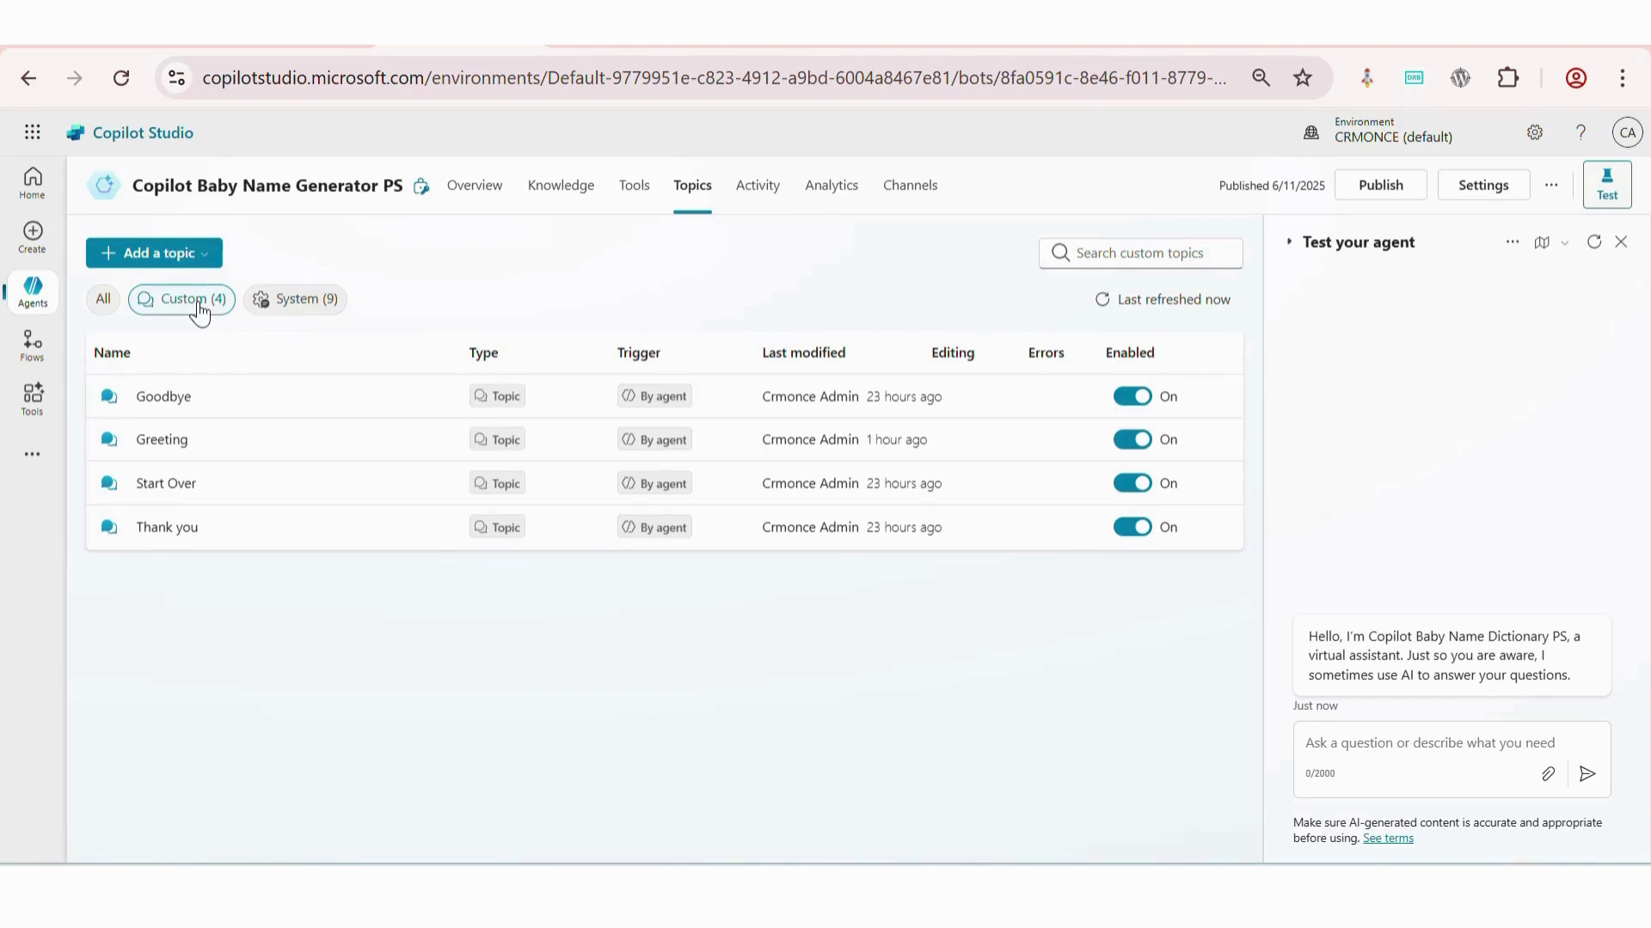
Step: Open the Greeting topic and examine its trigger description and the full text of its Message node
click(162, 440)
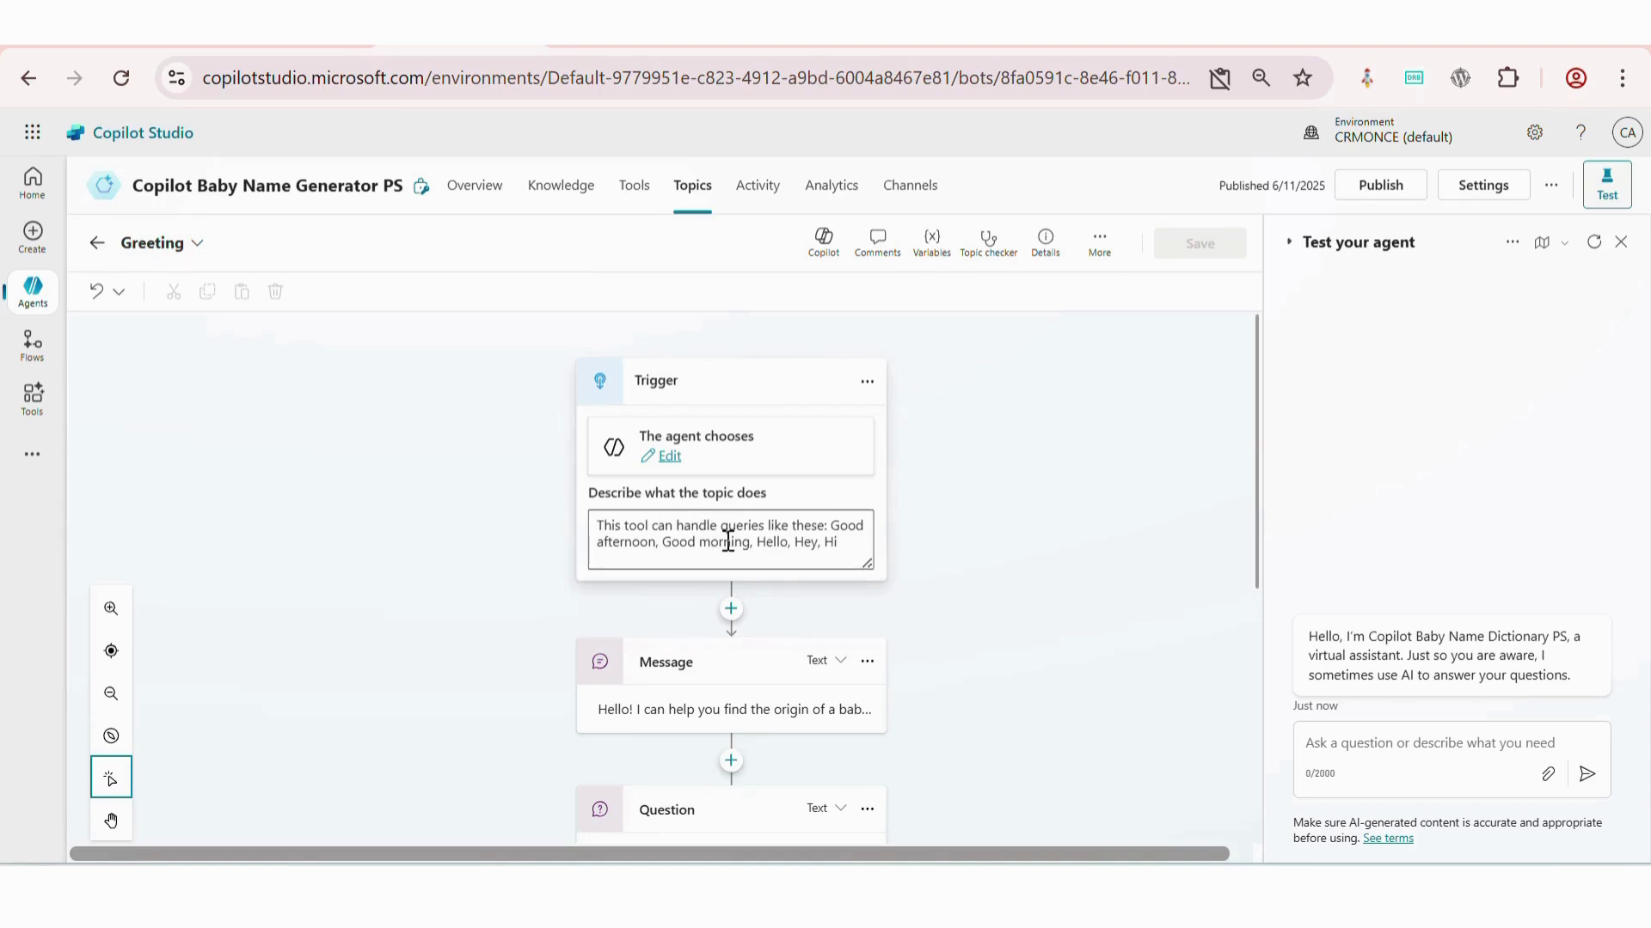
scroll(728, 541, down, 2)
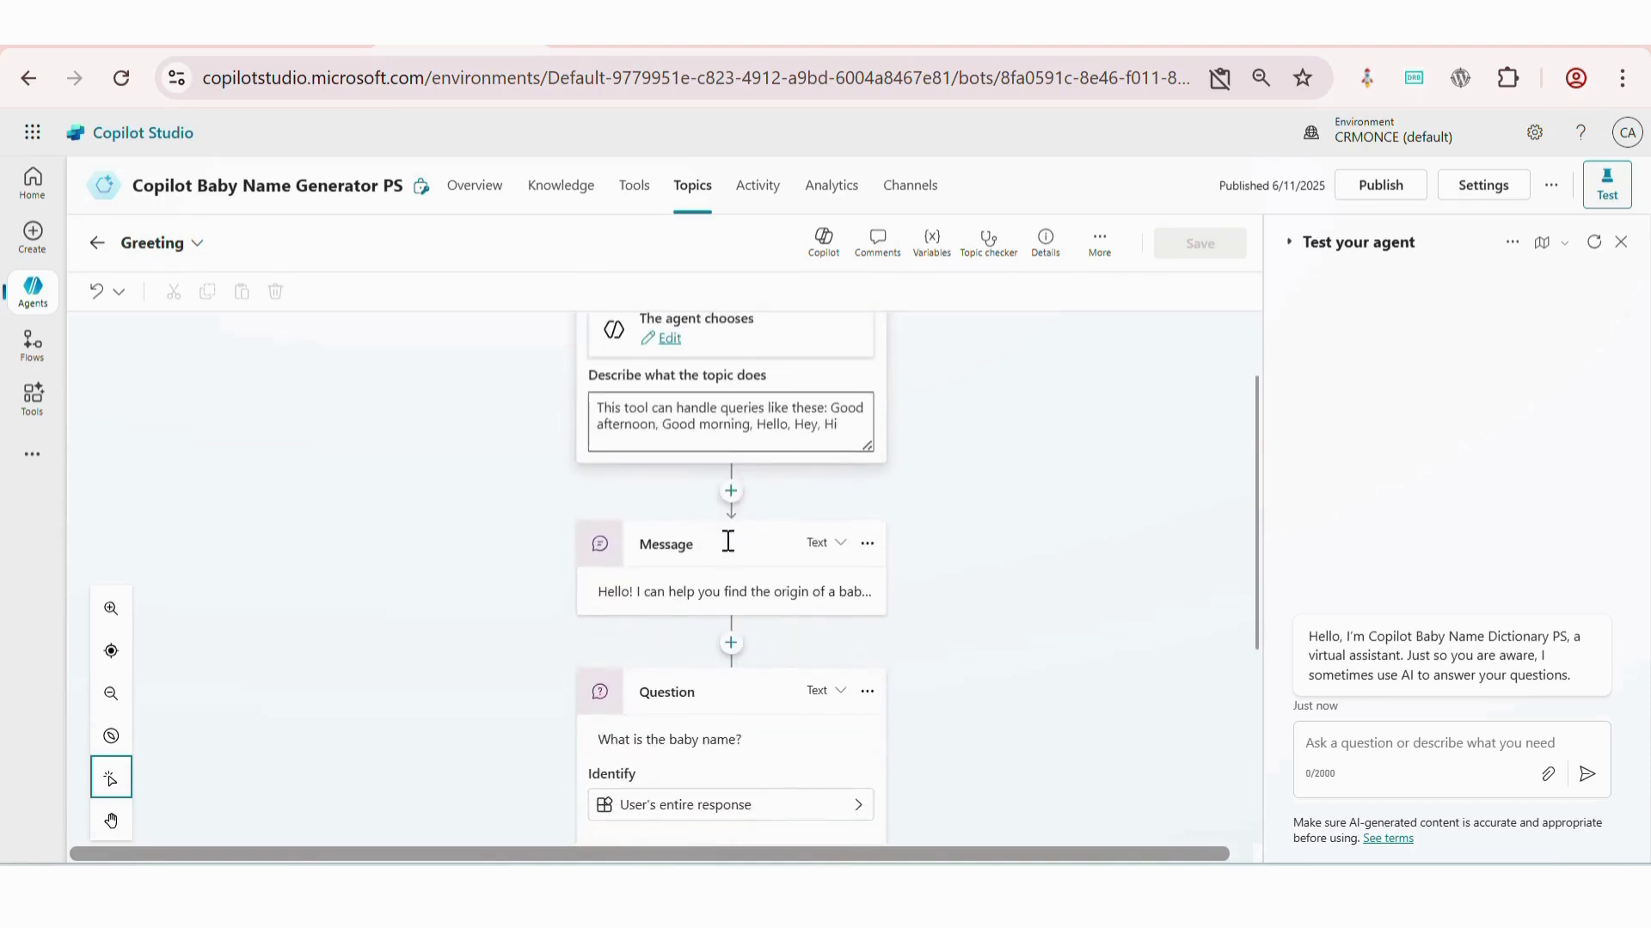
click(748, 592)
scroll(756, 613, down, 1)
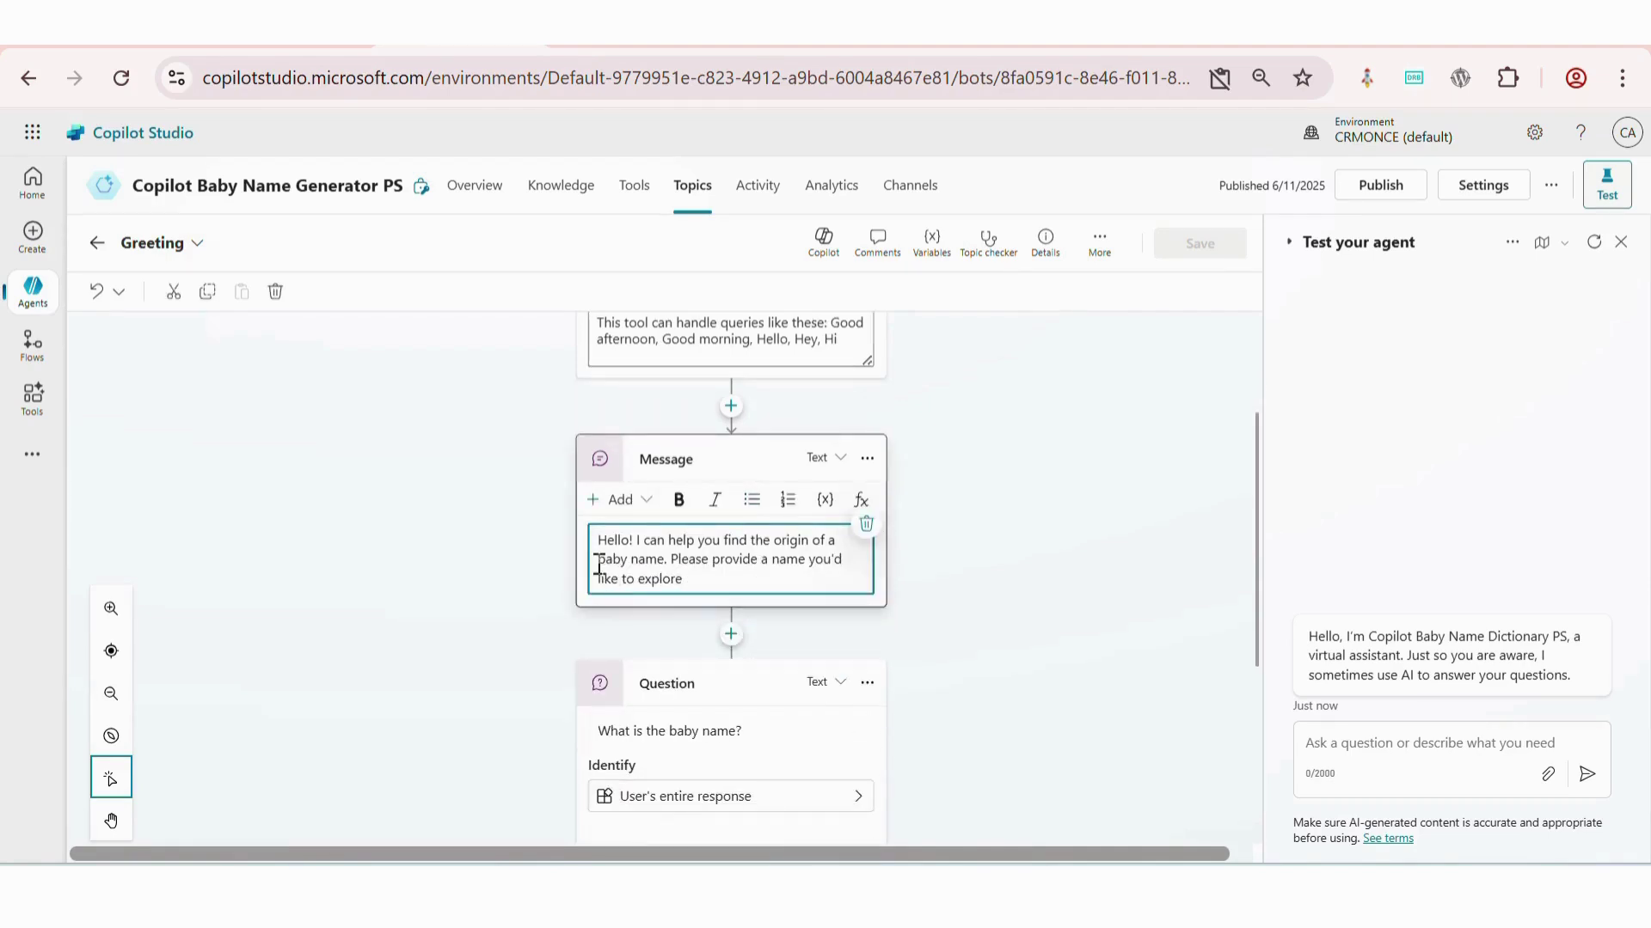
Step: Inspect the "What is the baby name?" Question node, including its information-to-identify options and the babyName variable's properties
click(739, 731)
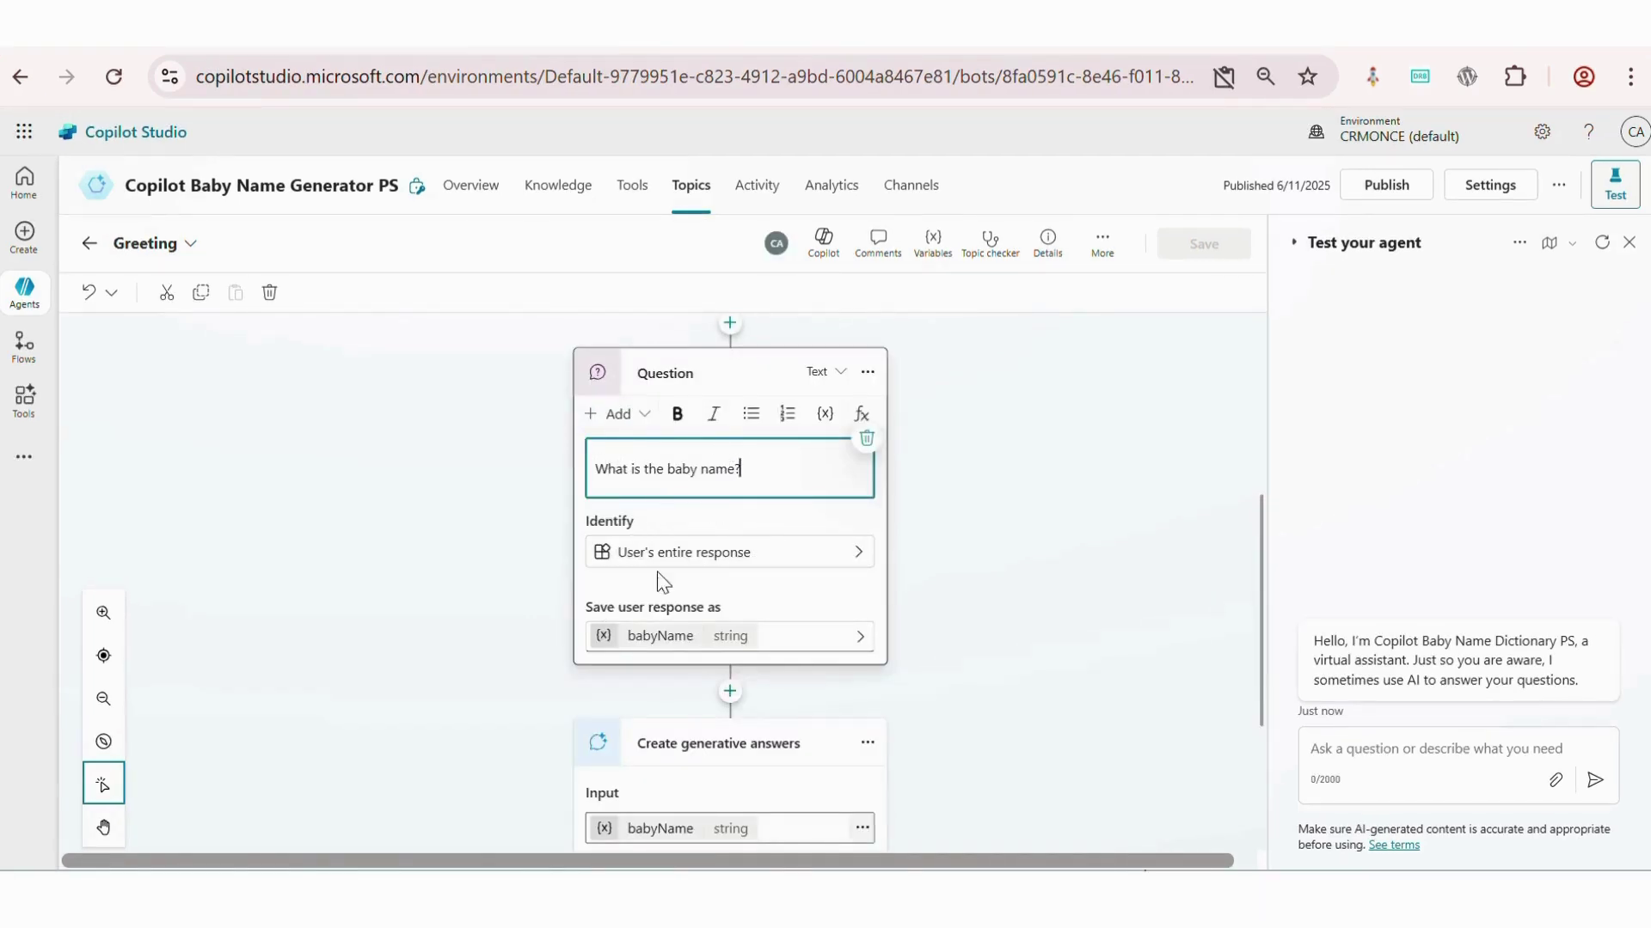
click(672, 559)
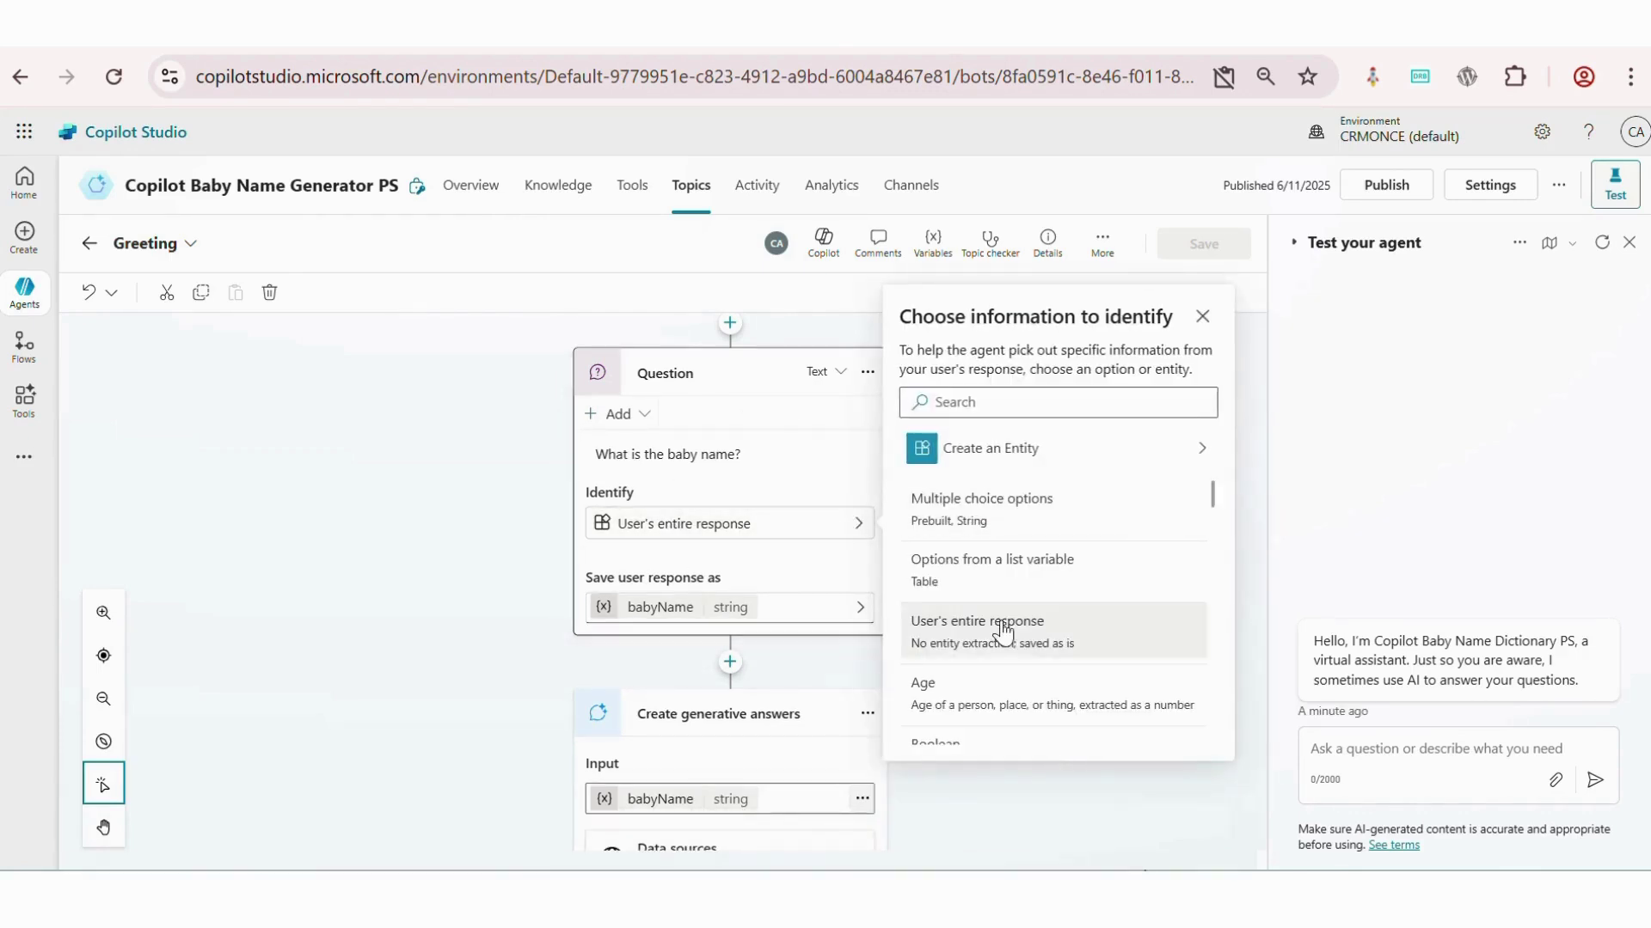
click(765, 606)
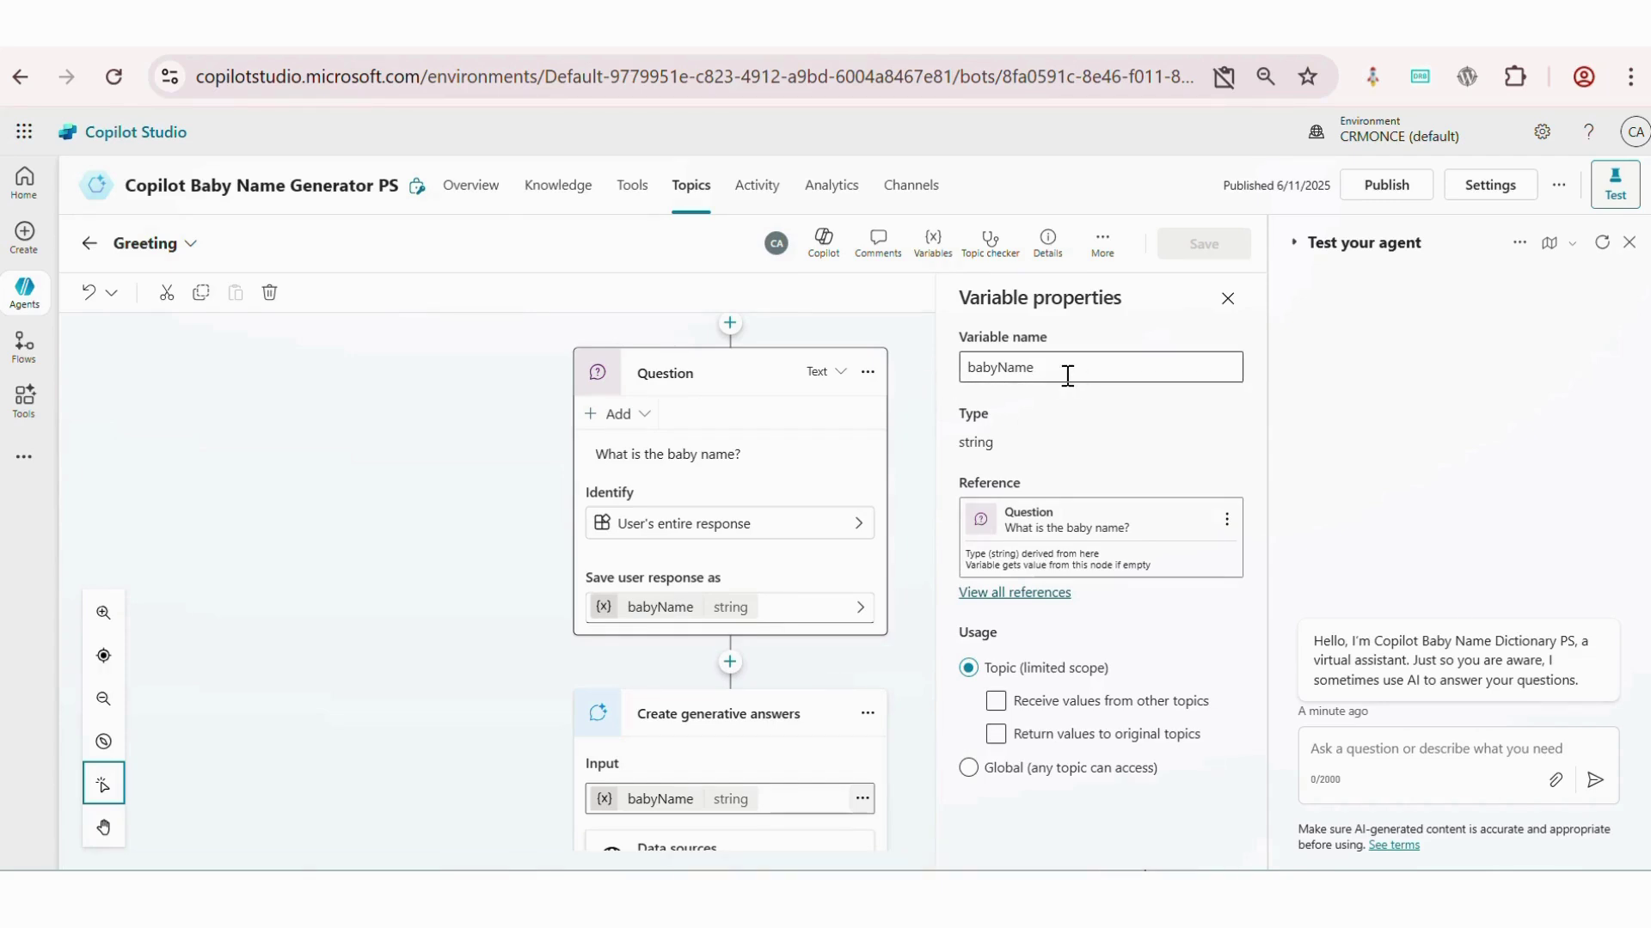
click(870, 589)
Step: Look up the Generative answers option among the advanced nodes insertable after the Question node, without adding one, and dismiss the open properties
scroll(858, 608, down, 3)
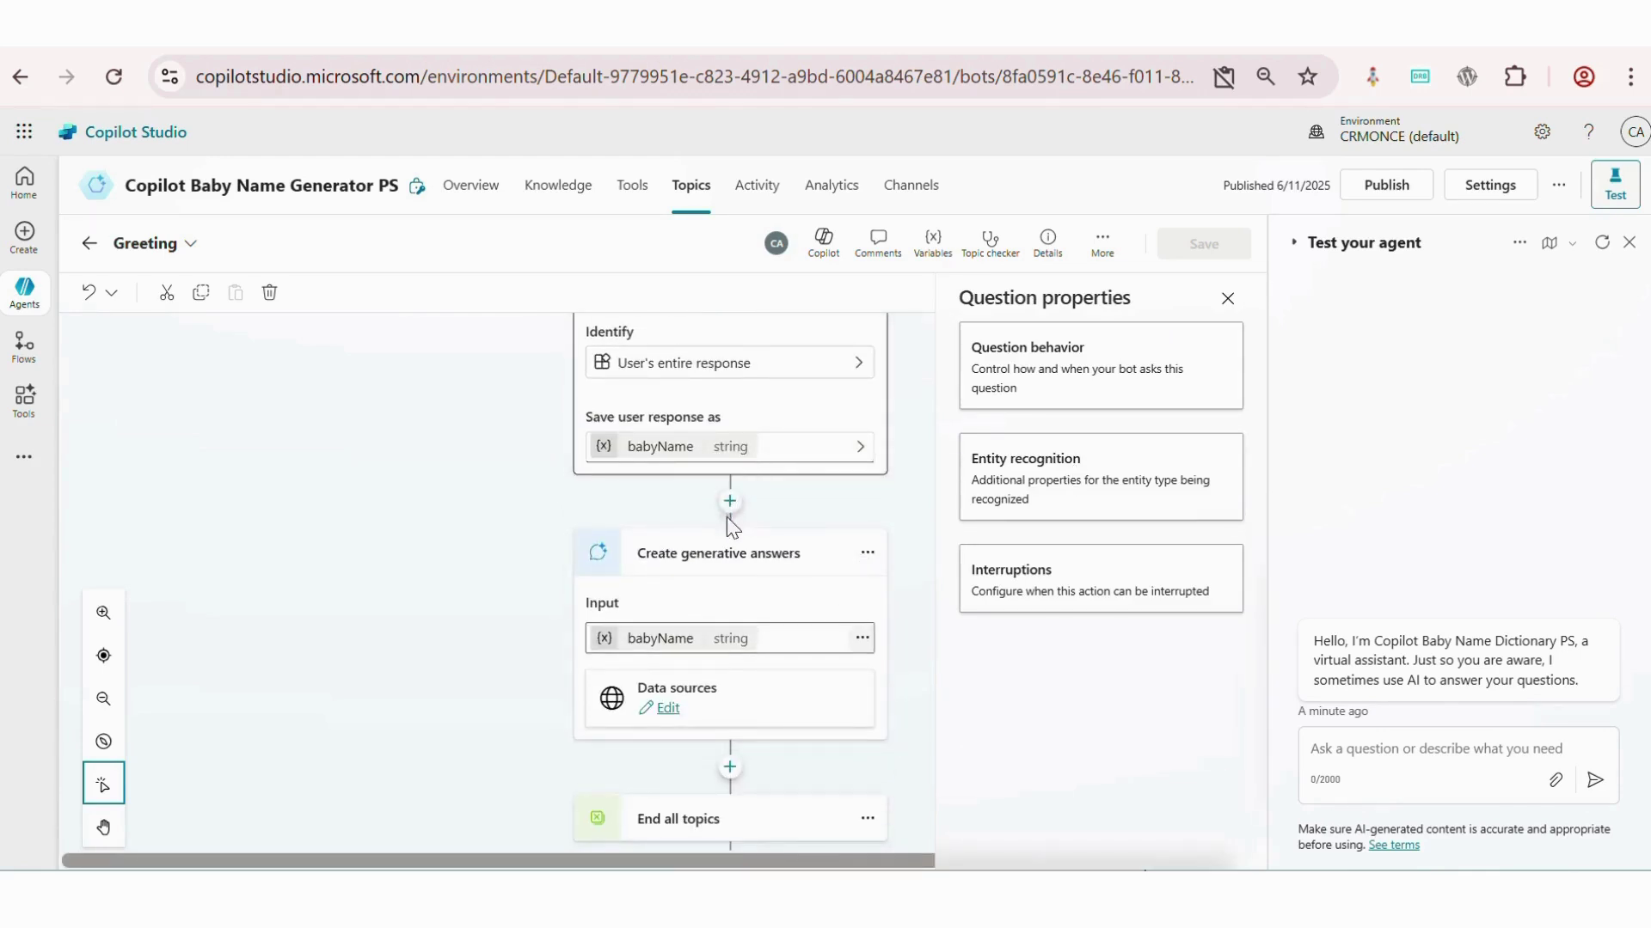
click(730, 503)
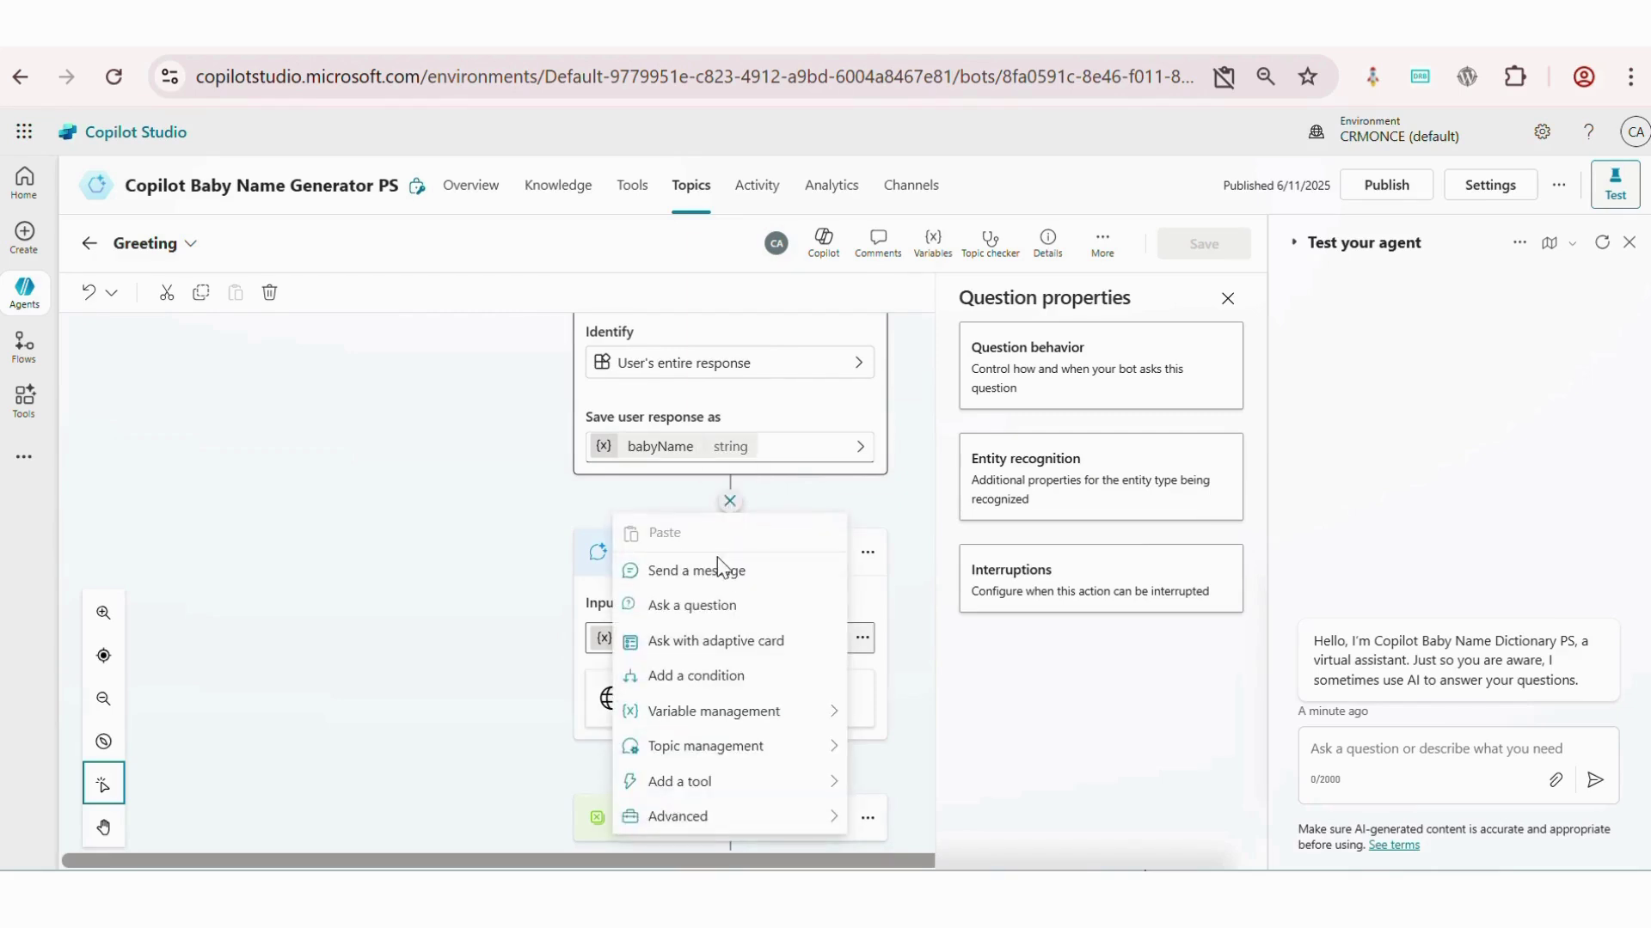
click(675, 817)
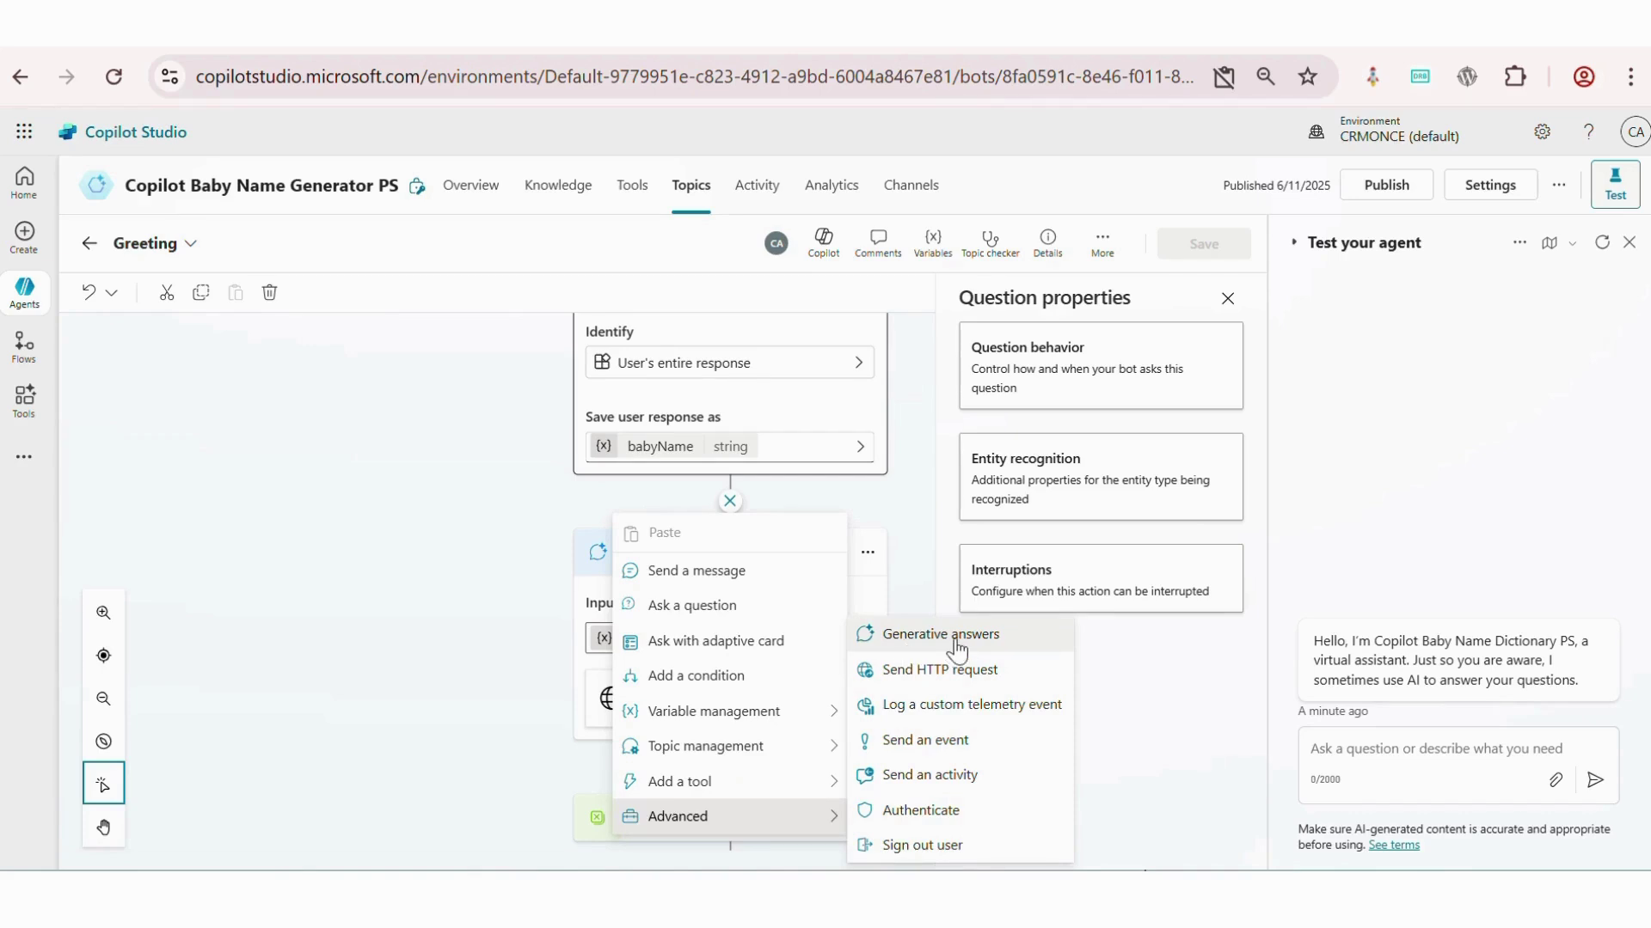
click(1230, 299)
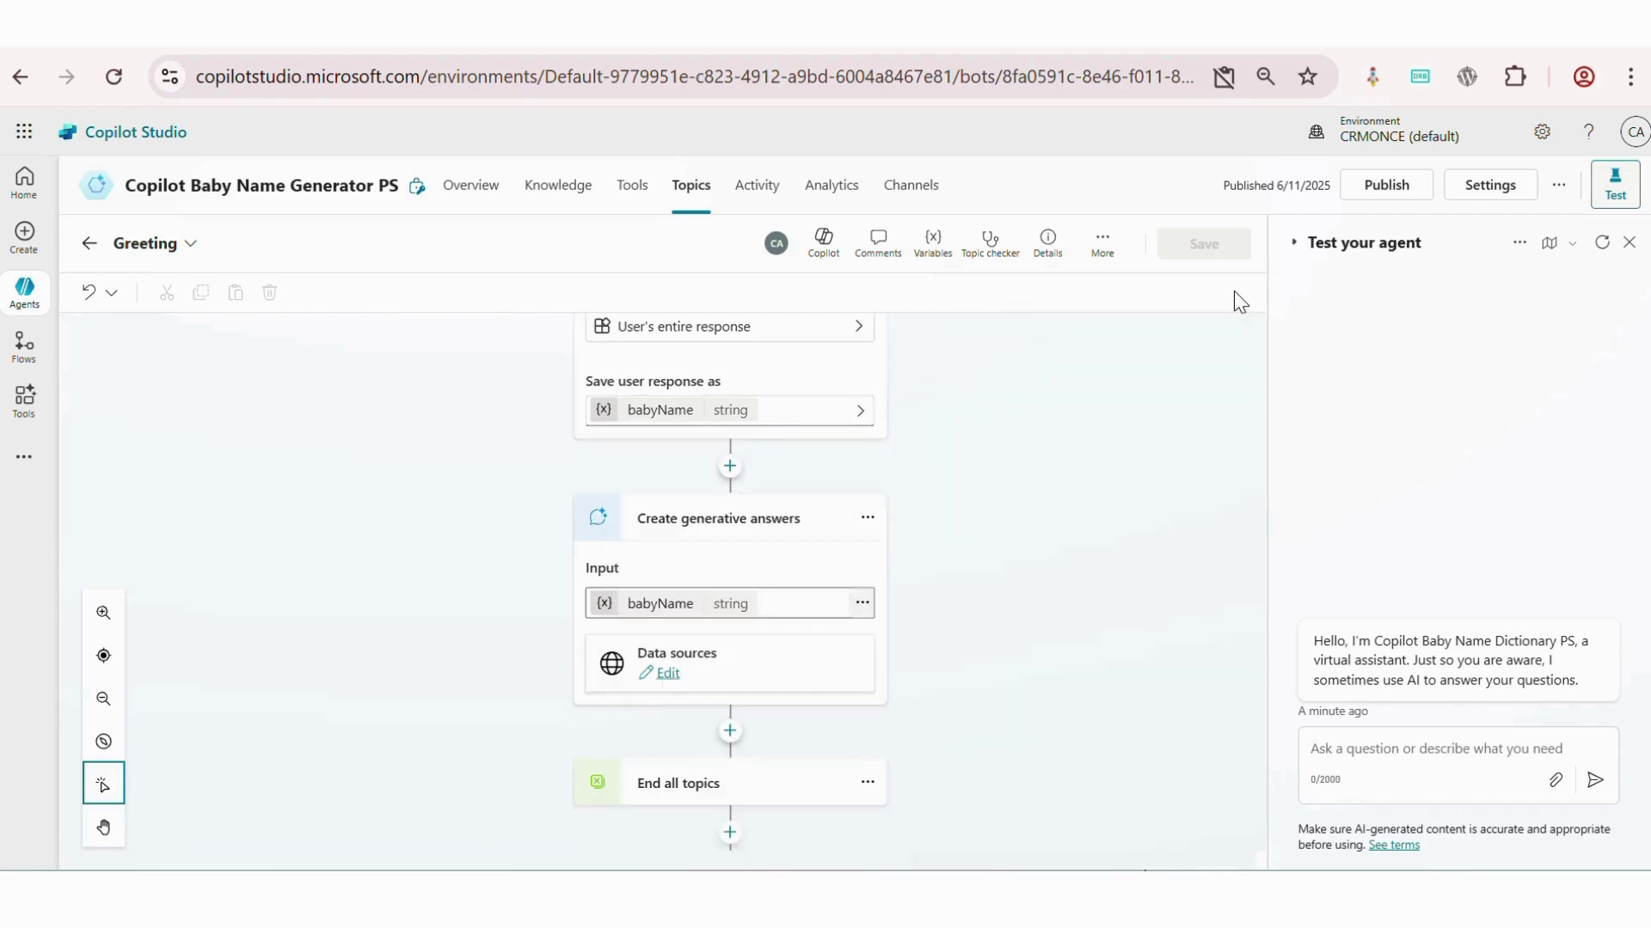
Step: Inspect the Create generative answers node's babyName input variable and its selected knowledge sources
click(678, 619)
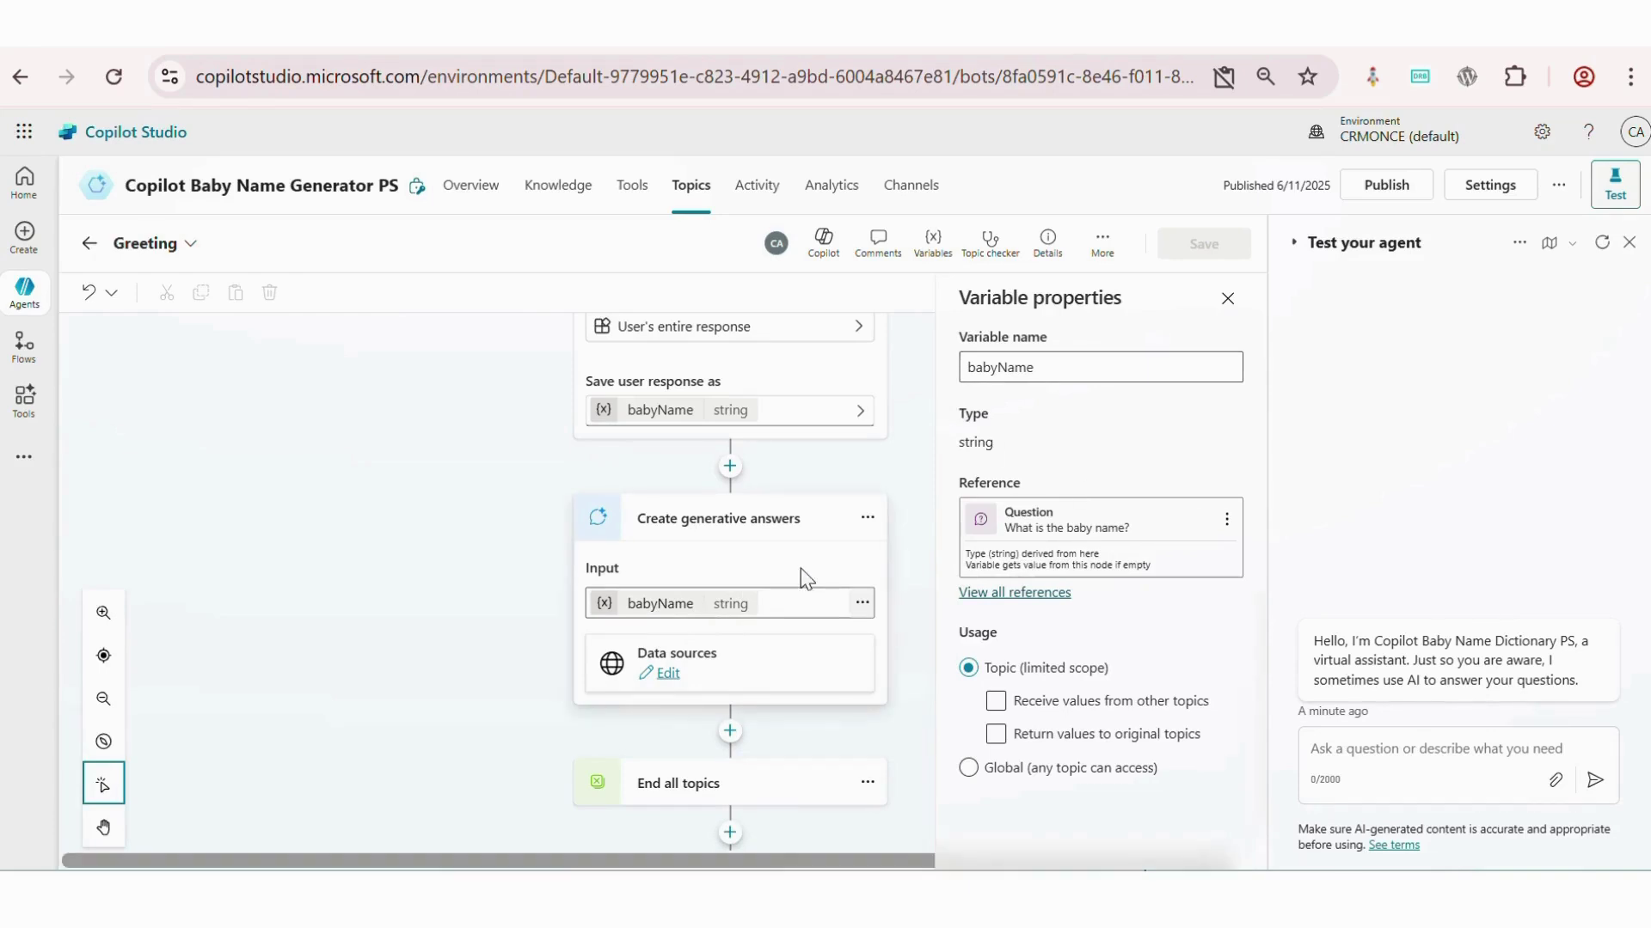
click(857, 545)
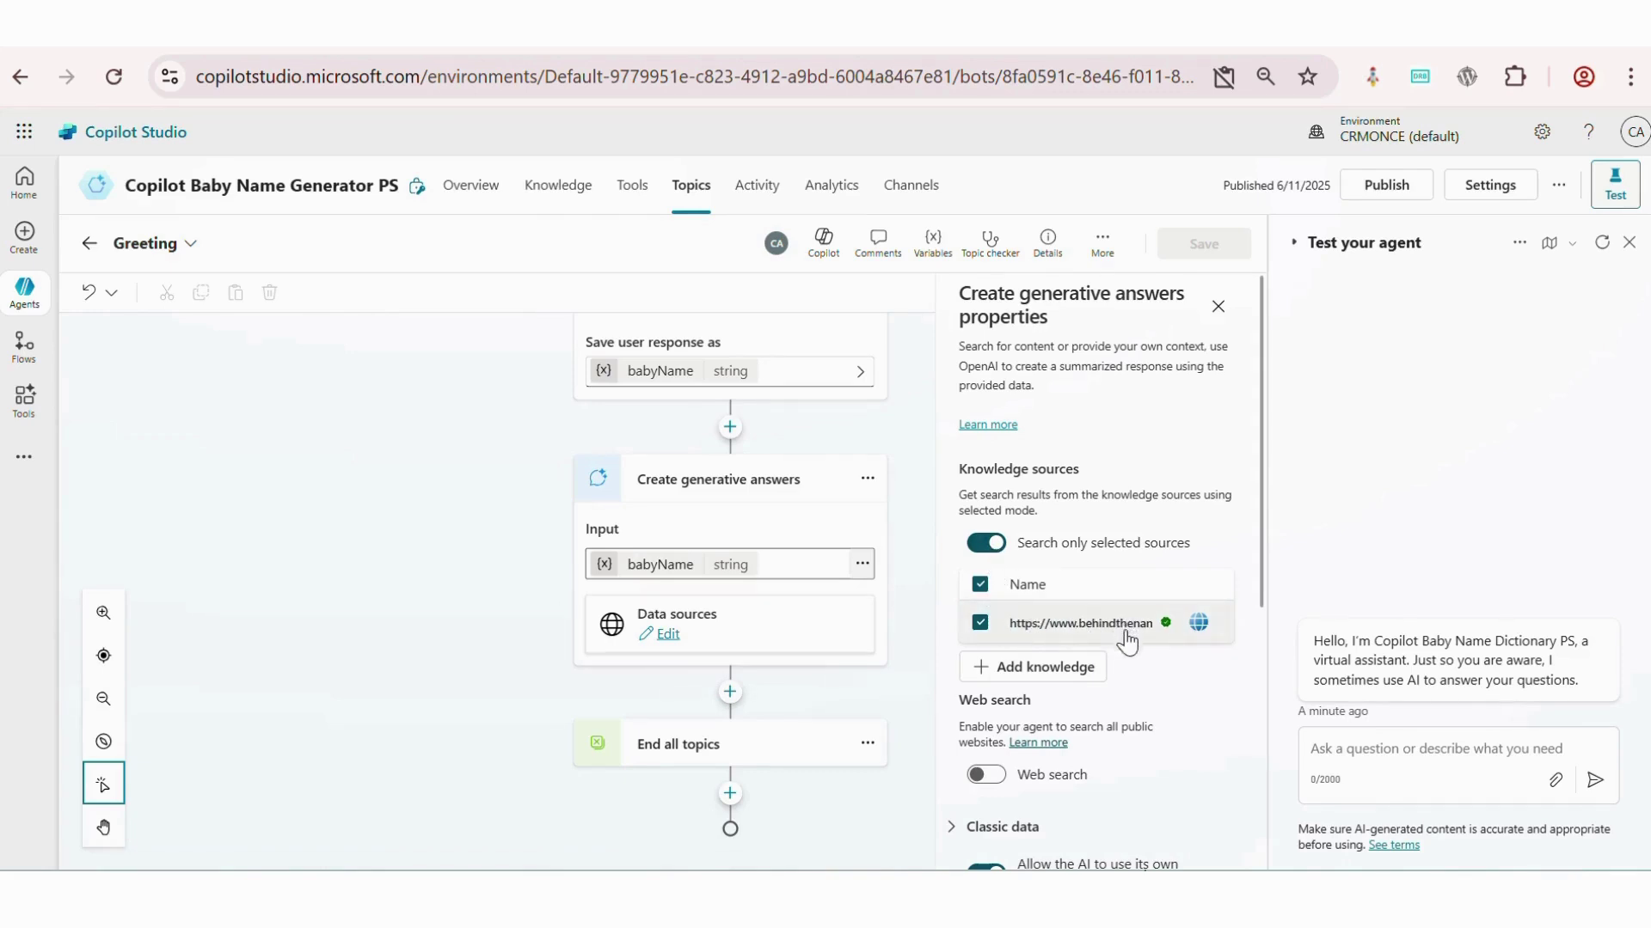
scroll(1109, 659, down, 3)
scroll(1108, 658, up, 3)
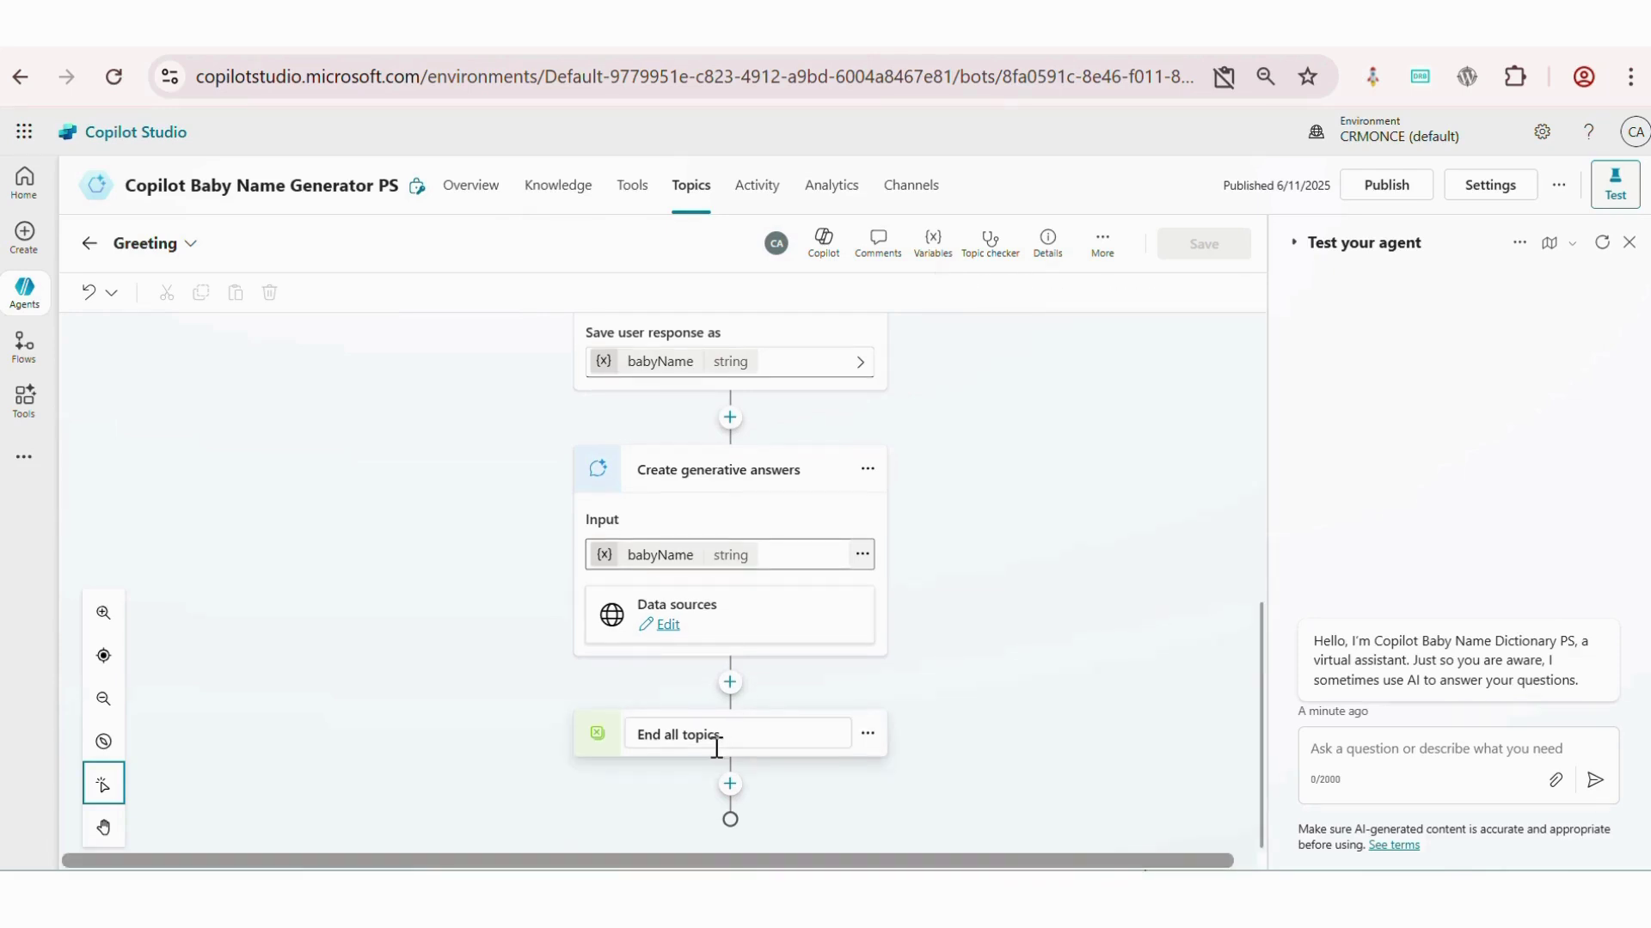
Step: Check the End all topics node without renaming it, and review the Greeting flow back up from there
click(716, 748)
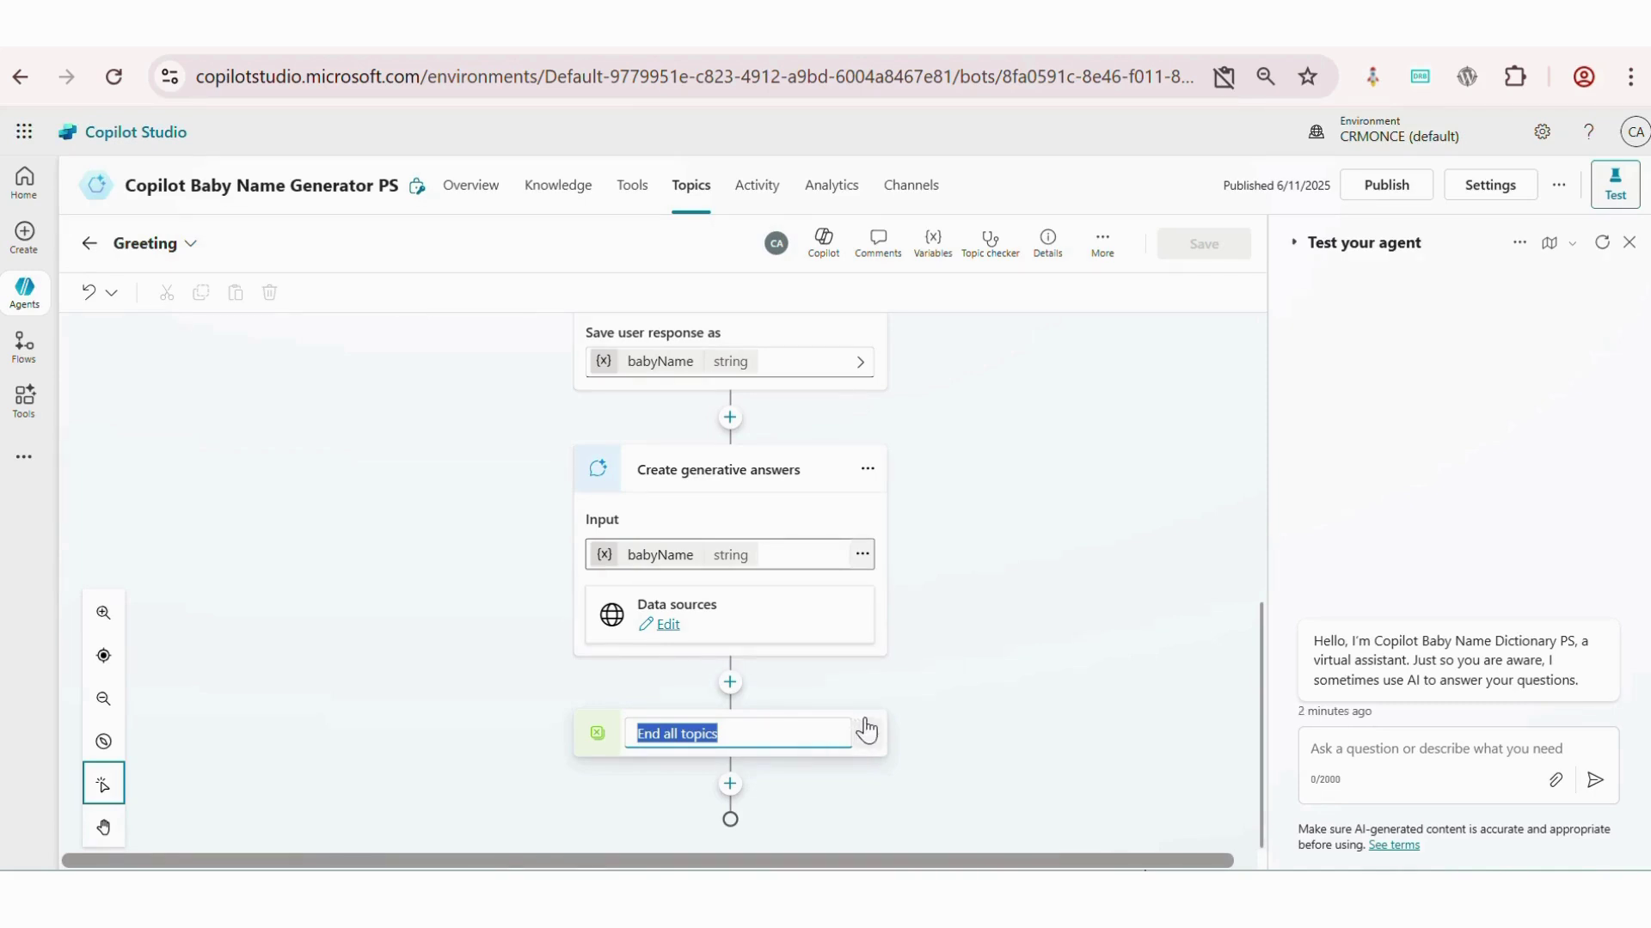
click(904, 731)
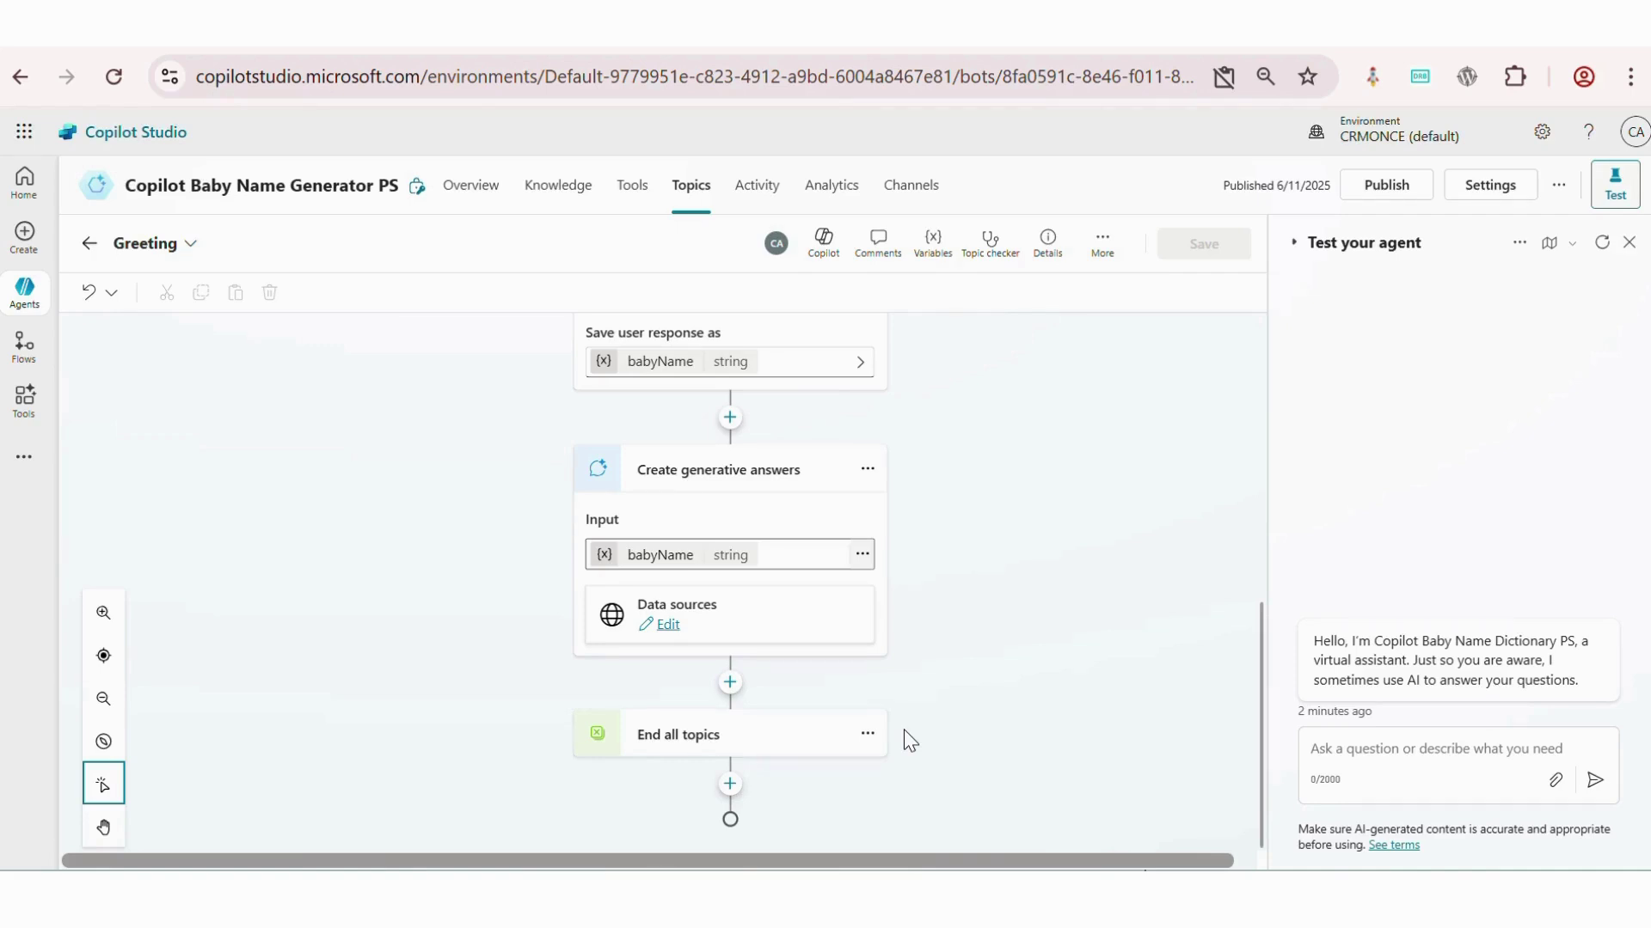
scroll(910, 741, up, 1)
scroll(910, 741, up, 5)
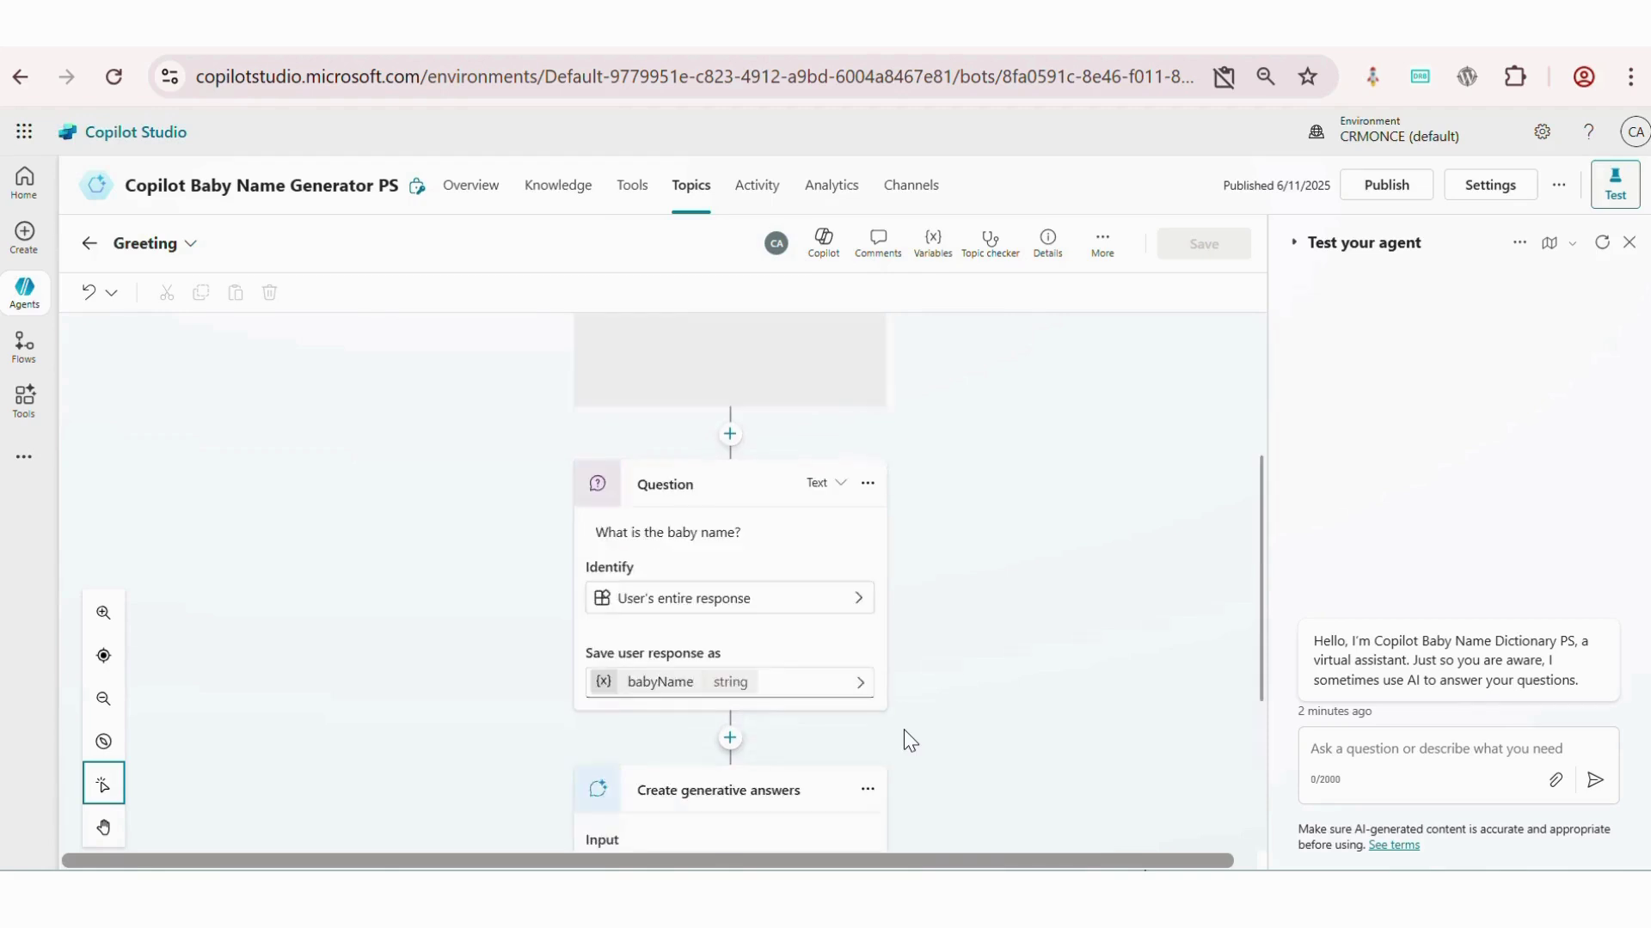
scroll(909, 741, up, 2)
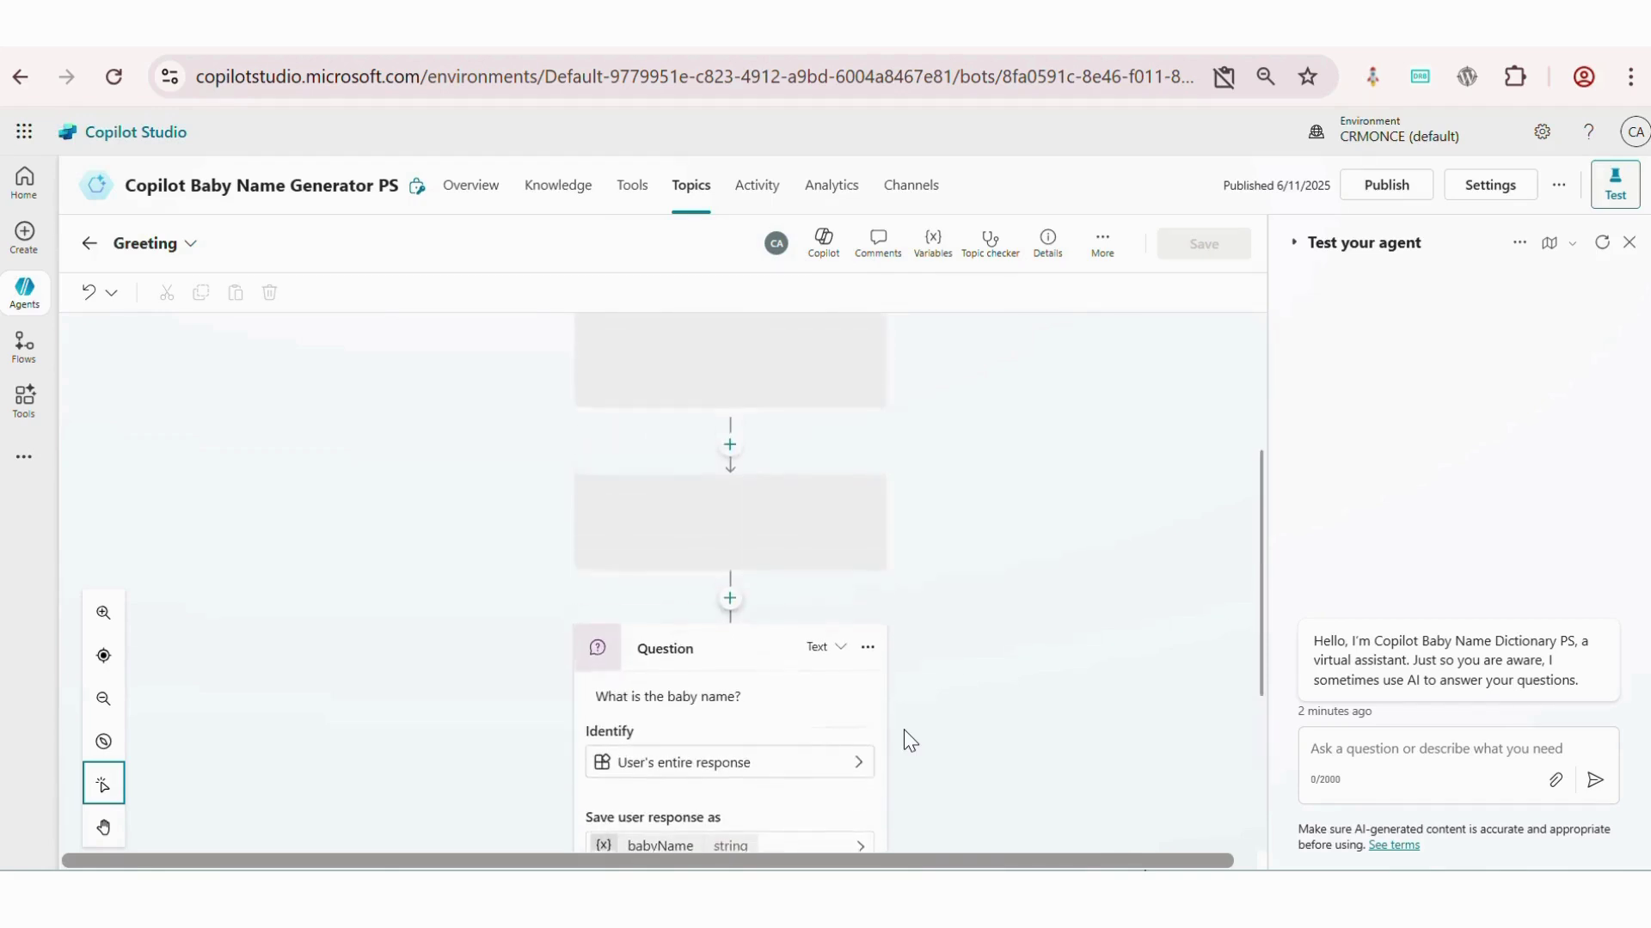
scroll(909, 741, up, 1)
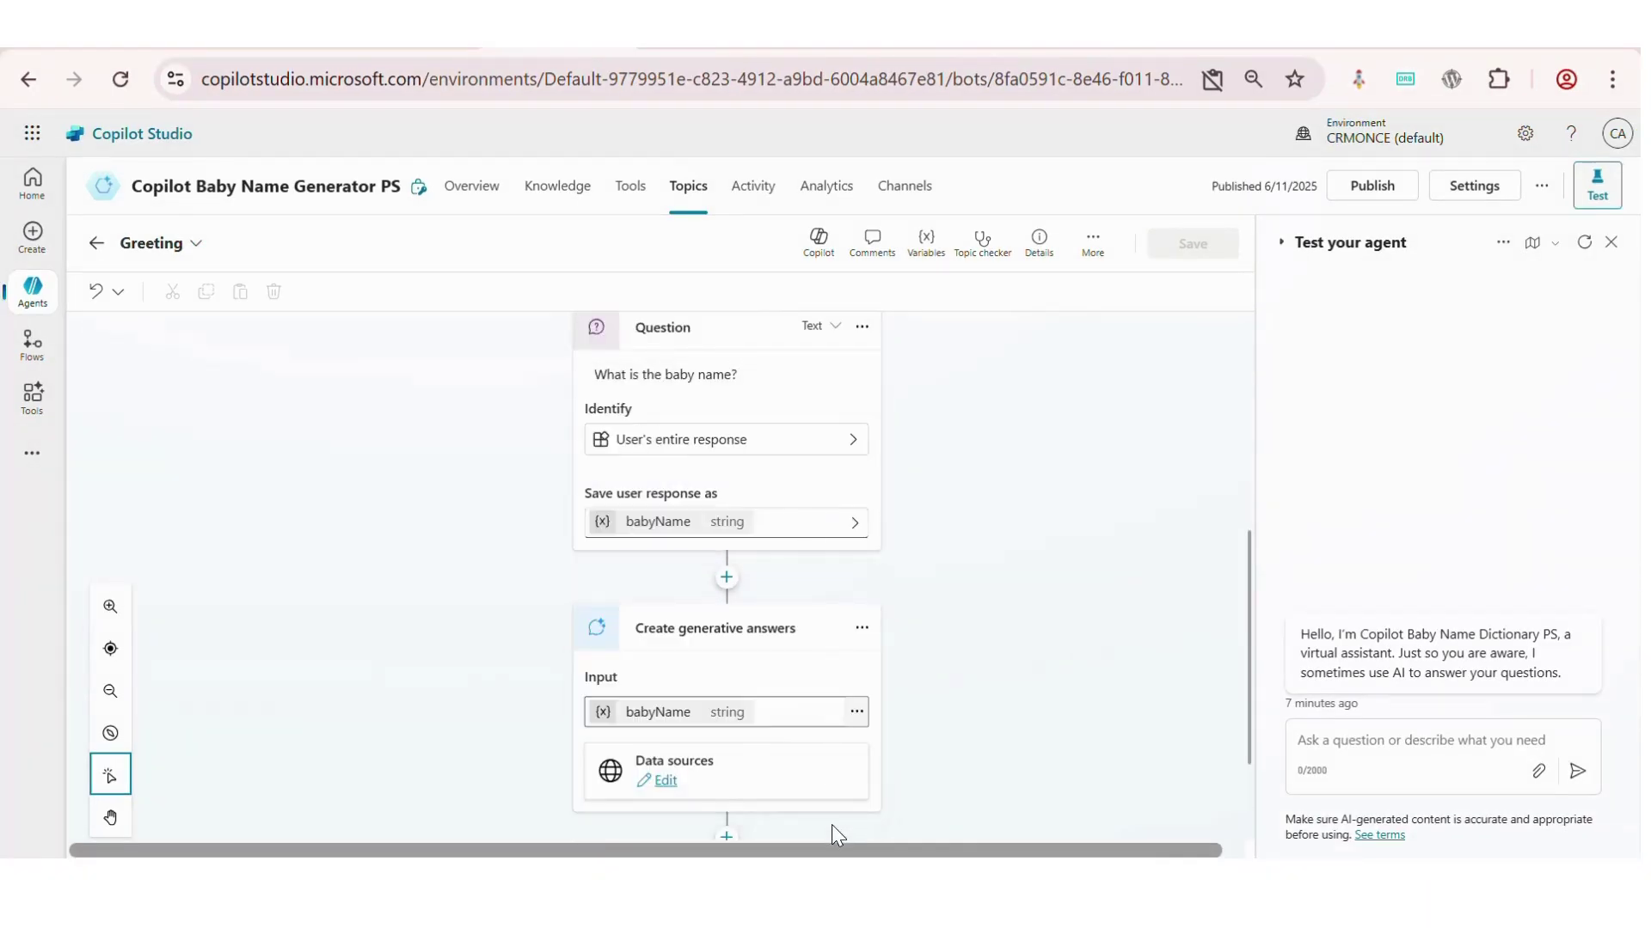
Step: Publish the Copilot Baby Name Generator PS agent from its Greeting topic and confirm the publication
scroll(840, 829, down, 2)
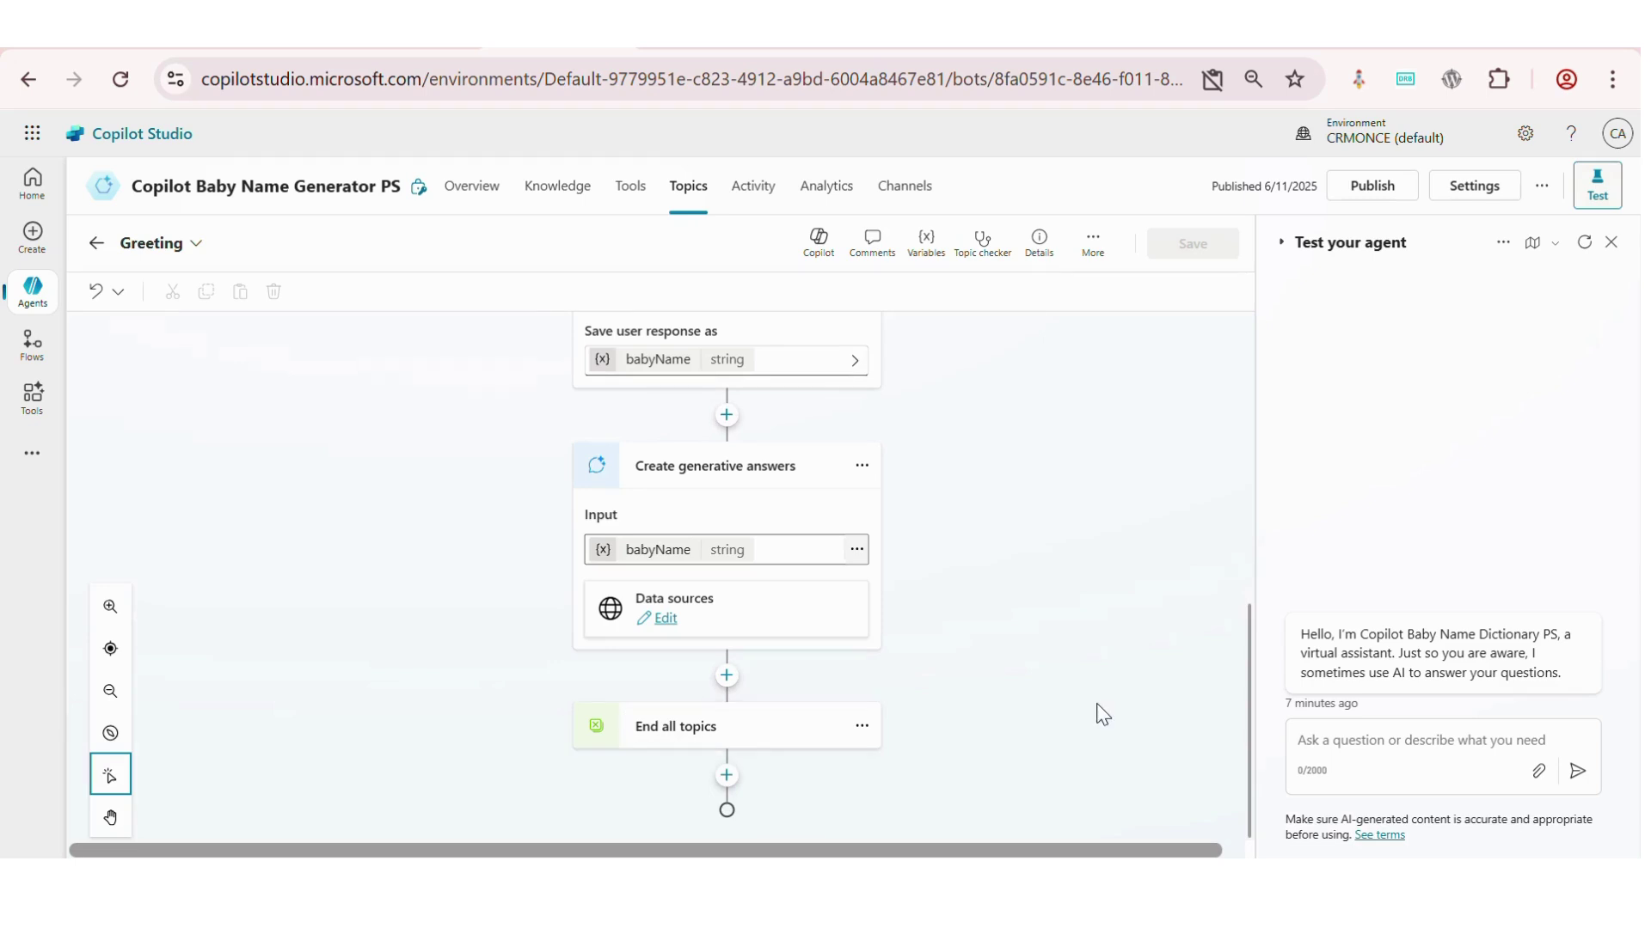
click(1382, 188)
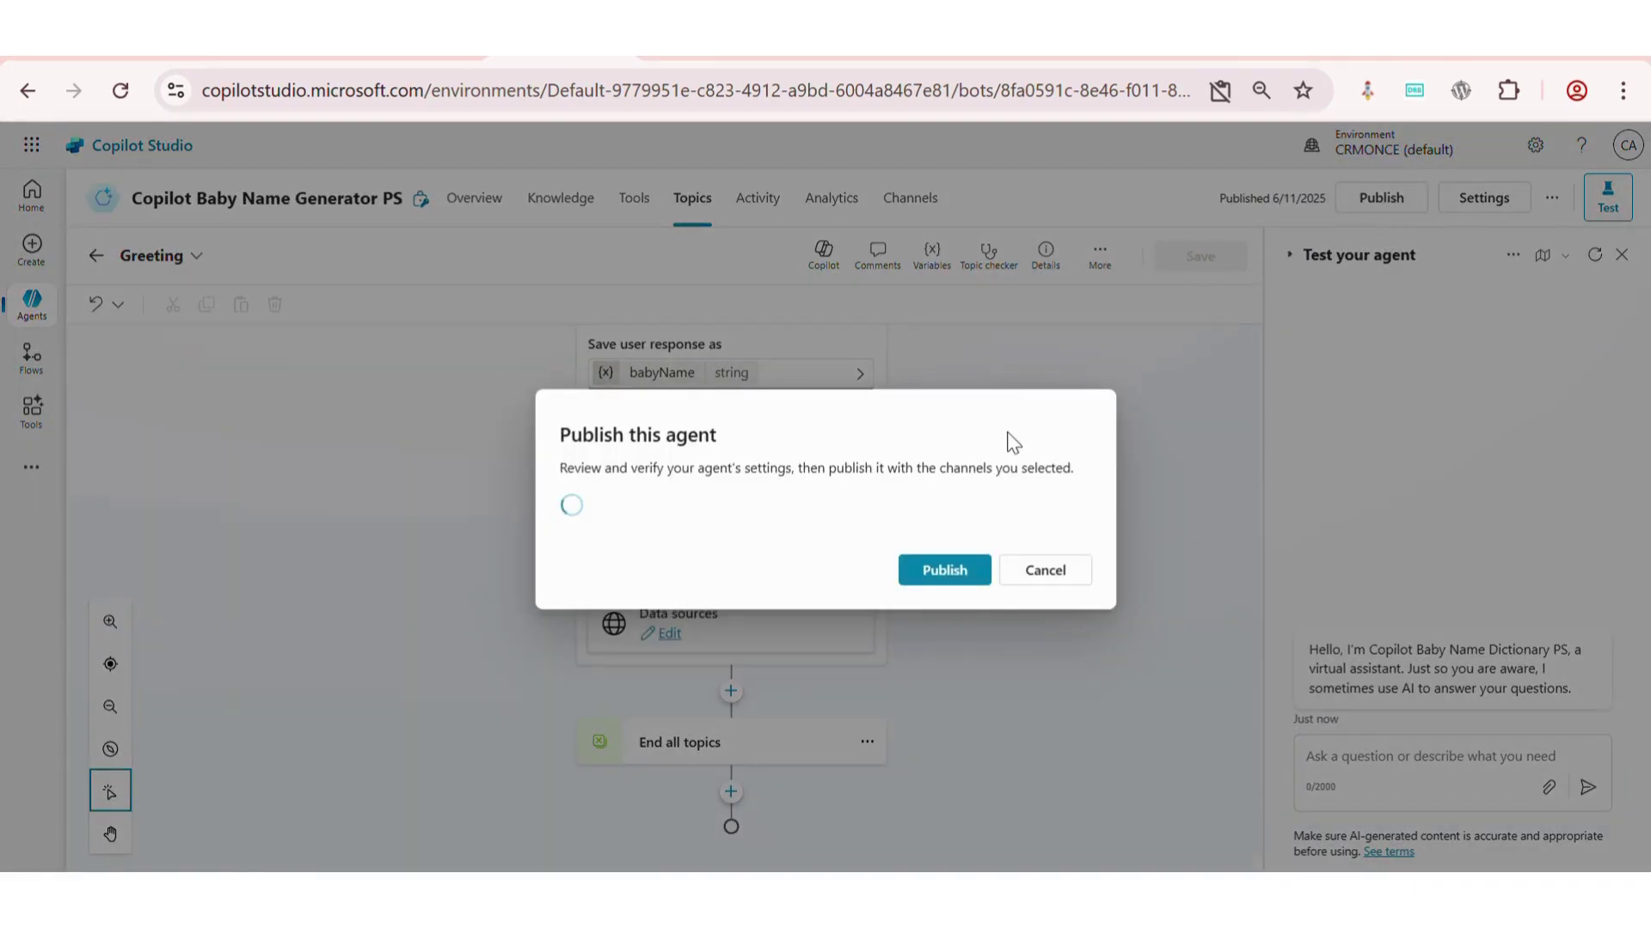
click(963, 573)
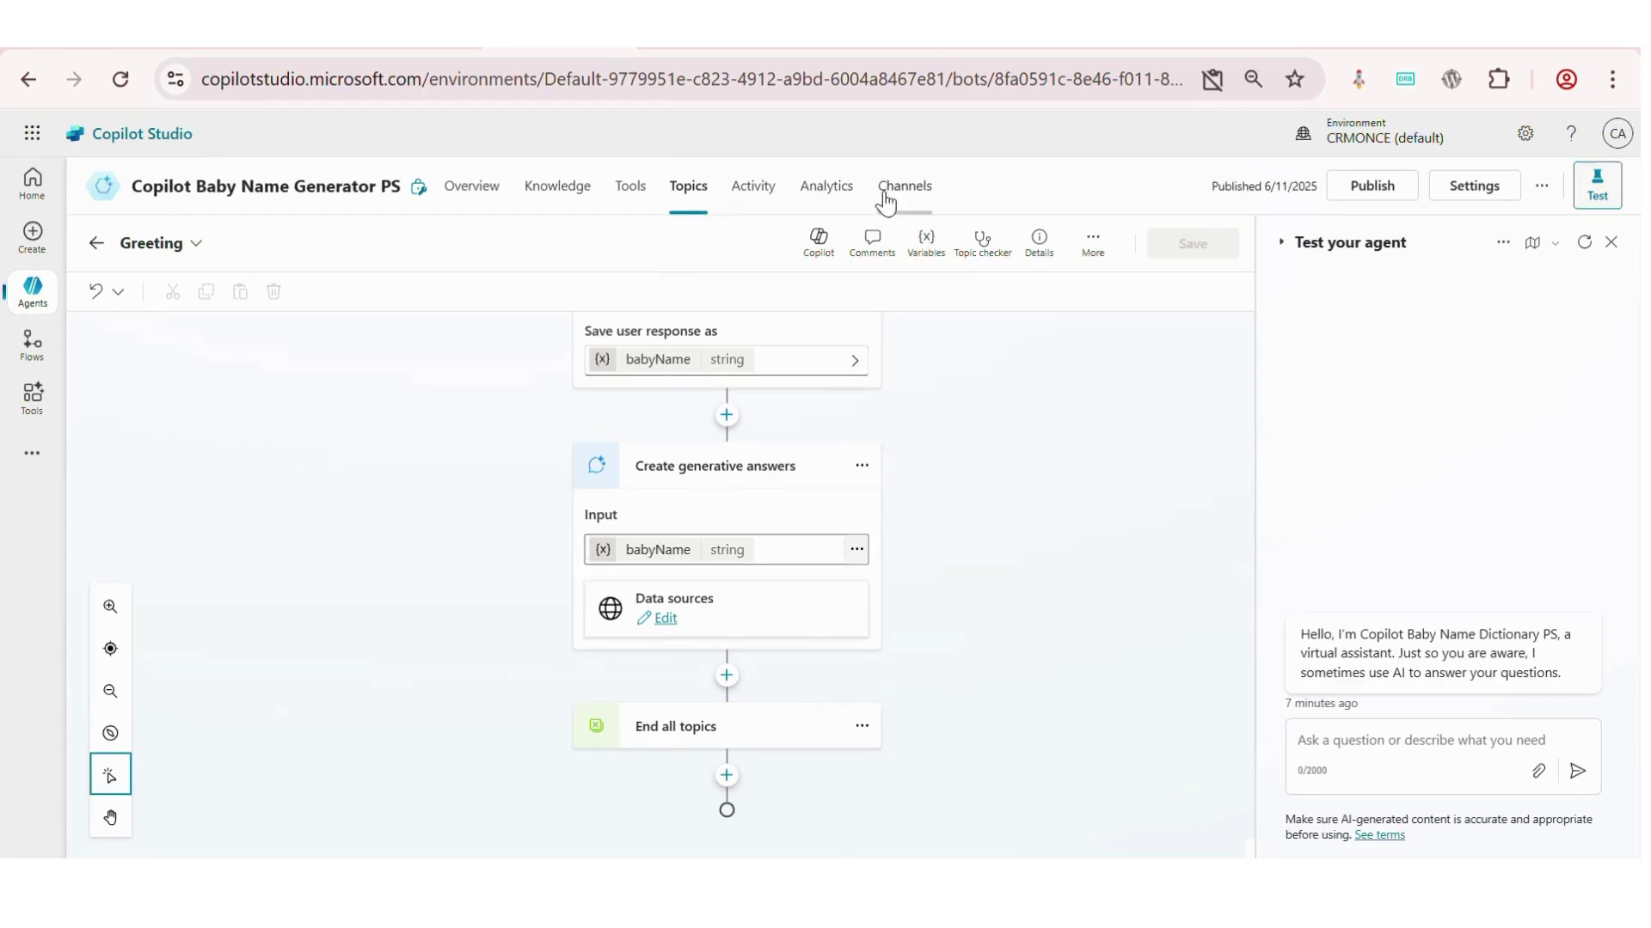
Step: Review the channels available for the agent and open the Teams and Microsoft 365 Copilot channel's settings
click(886, 197)
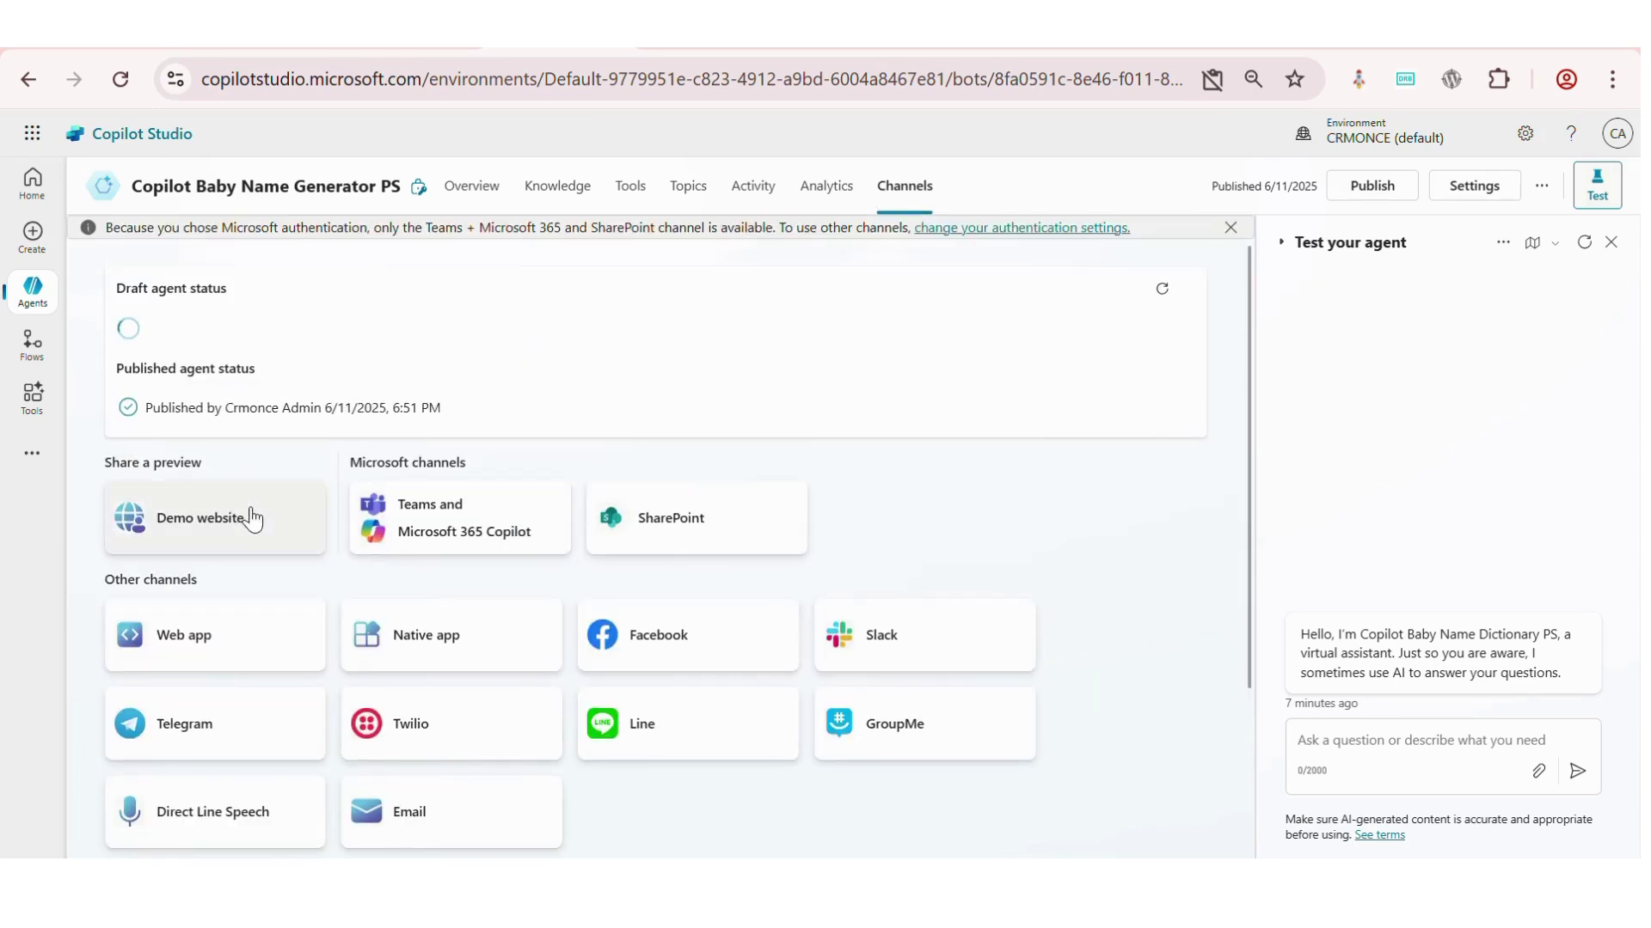
scroll(727, 509, down, 2)
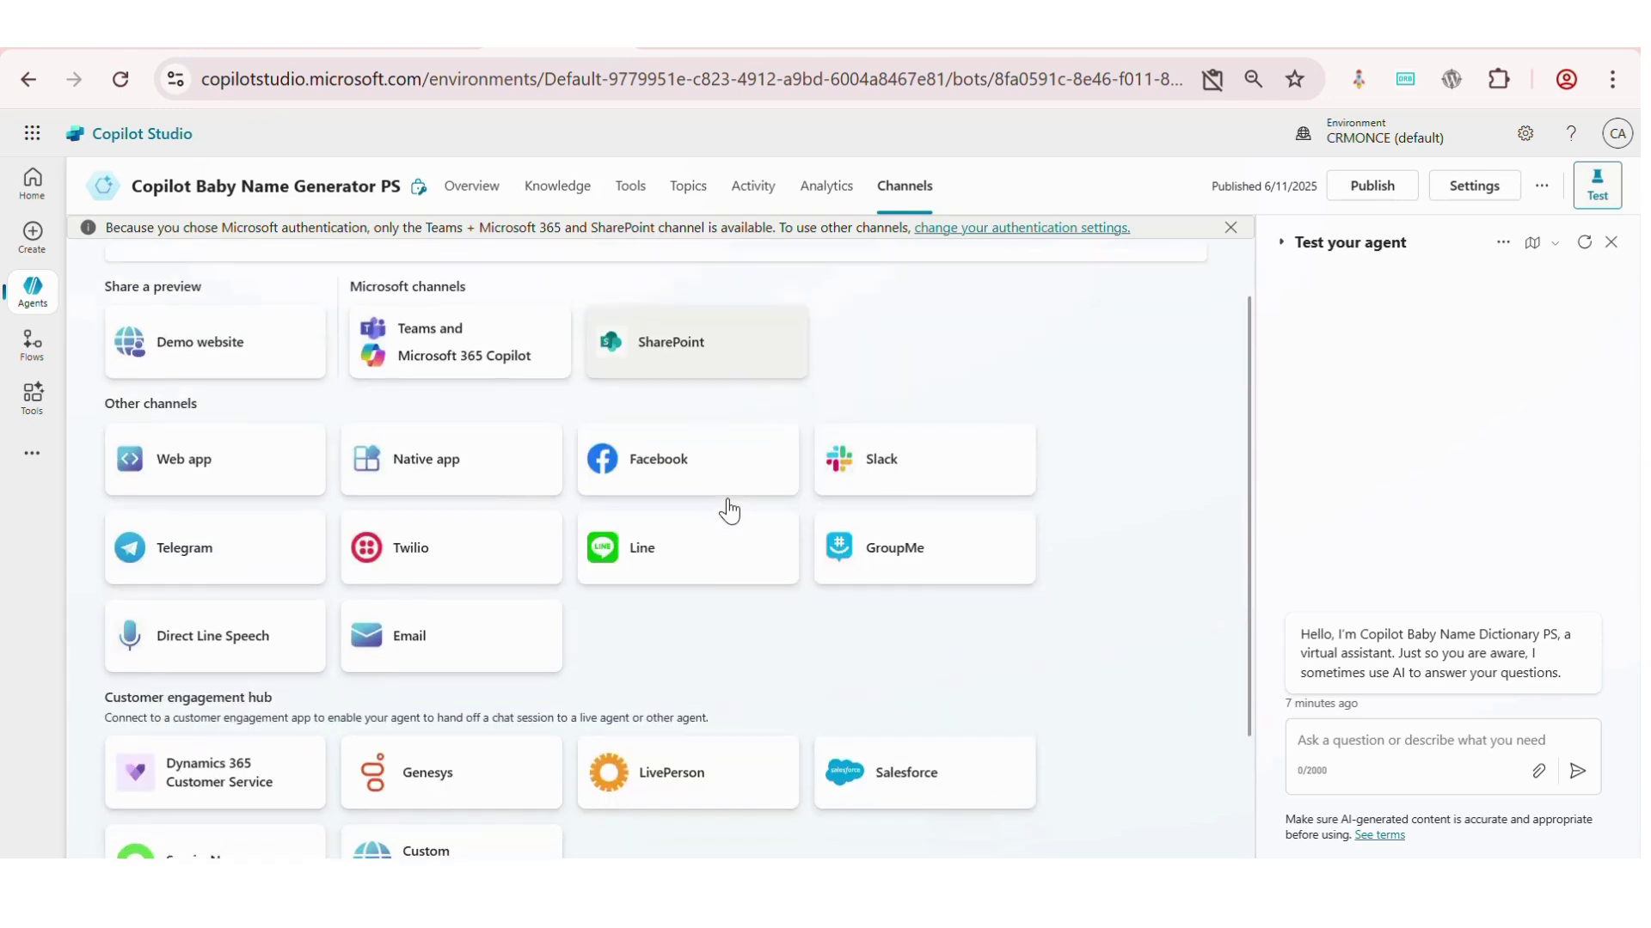
scroll(699, 640, up, 2)
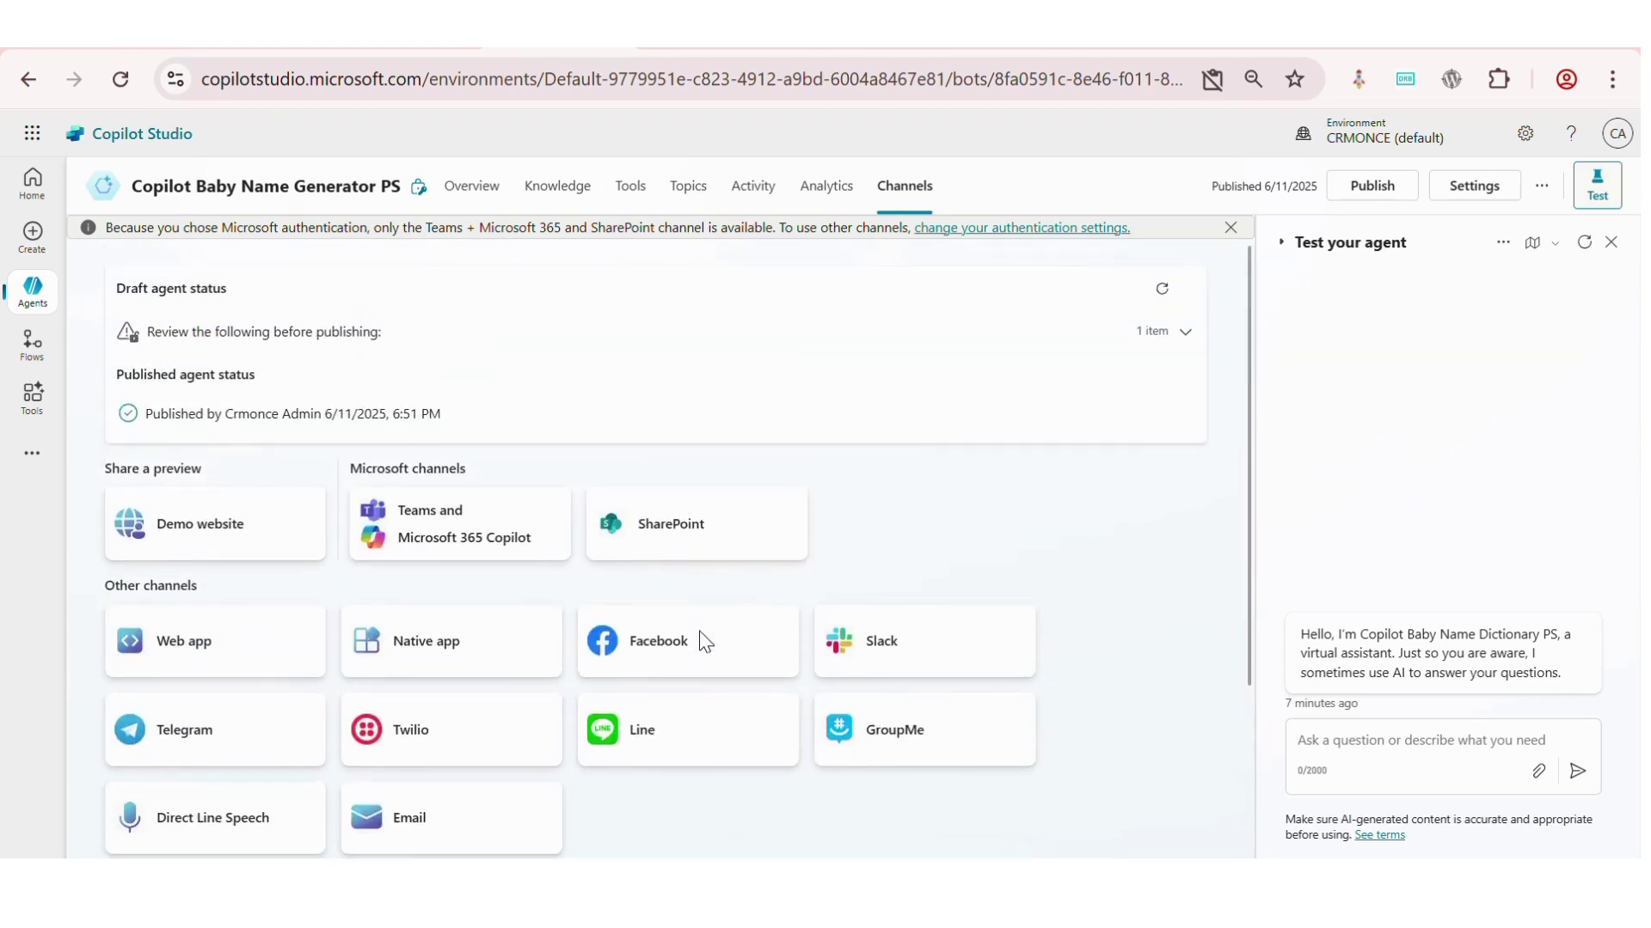
click(479, 562)
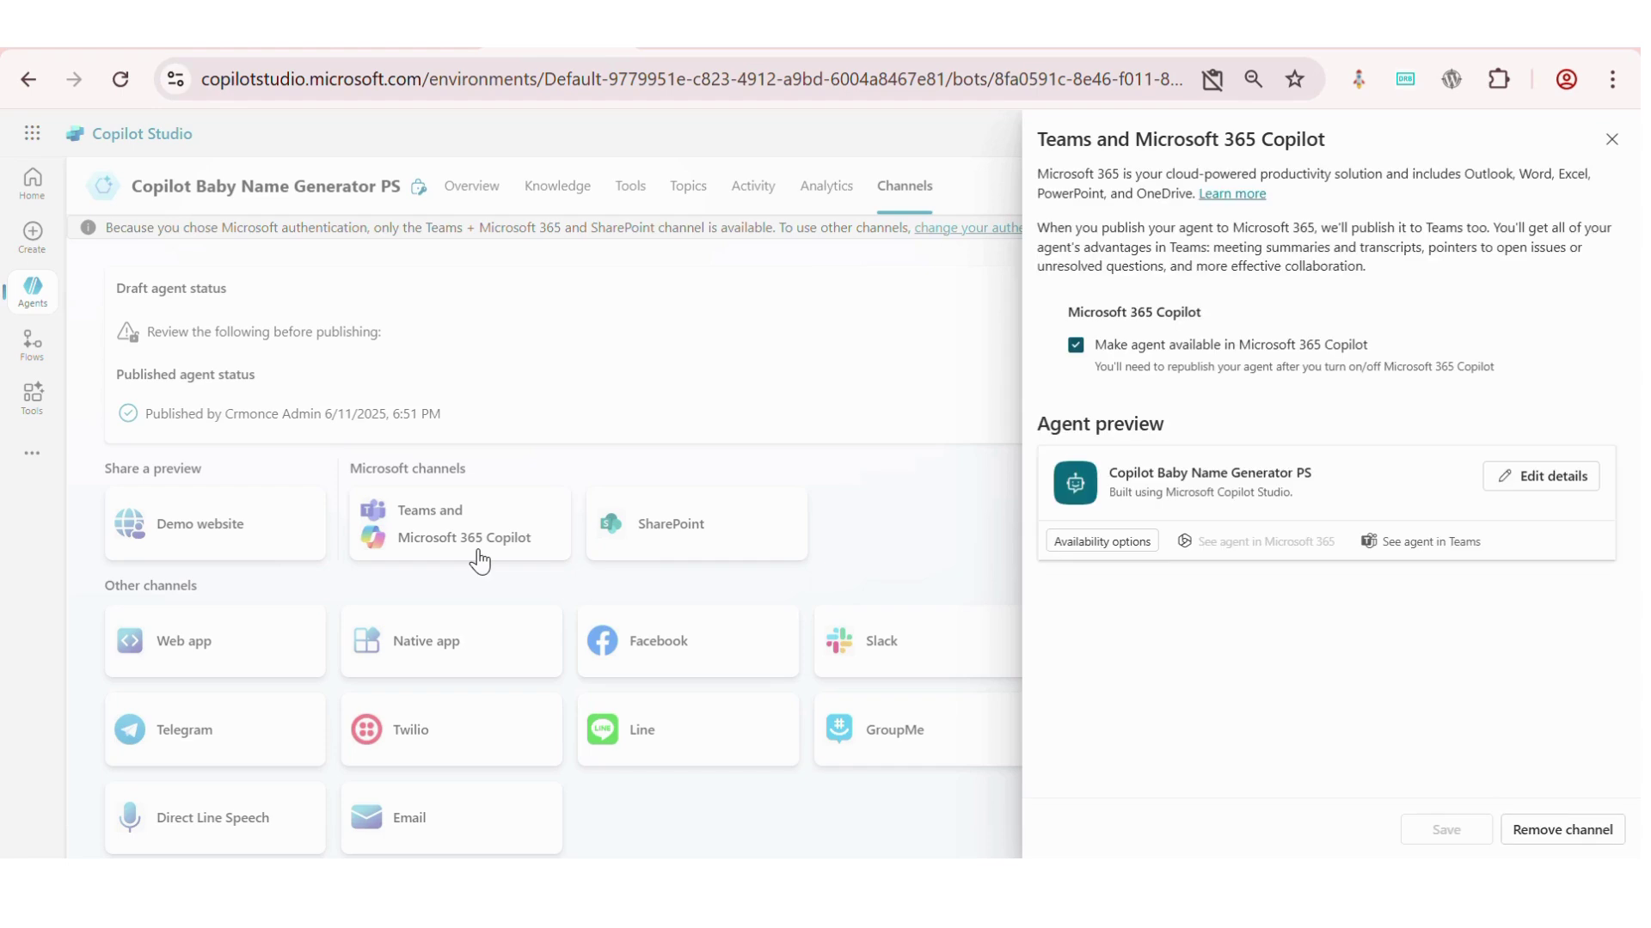